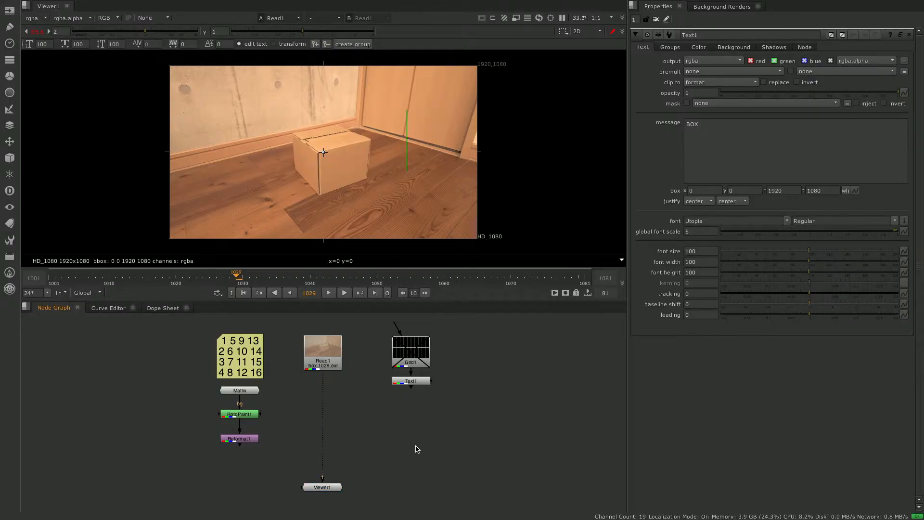
{"action": "key", "text": "Tab"}
{"action": "type", "text": "plana"}
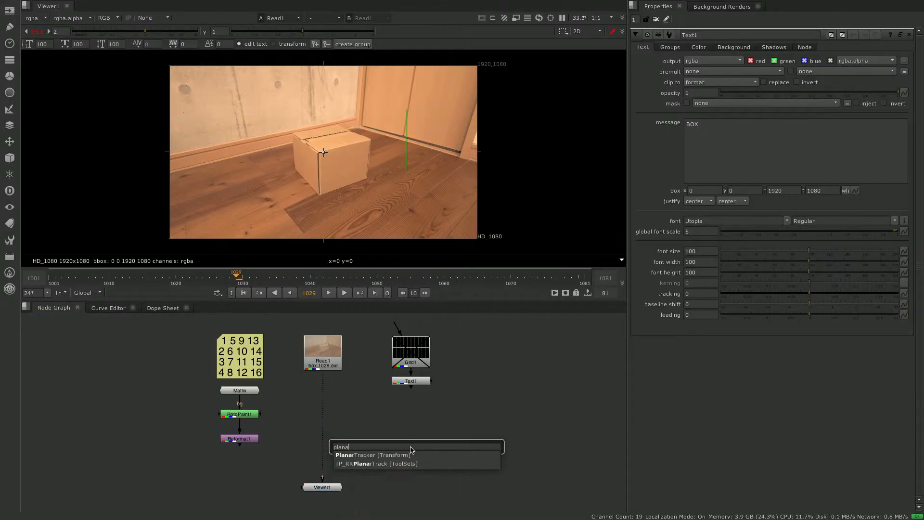
{"action": "key", "text": "Return"}
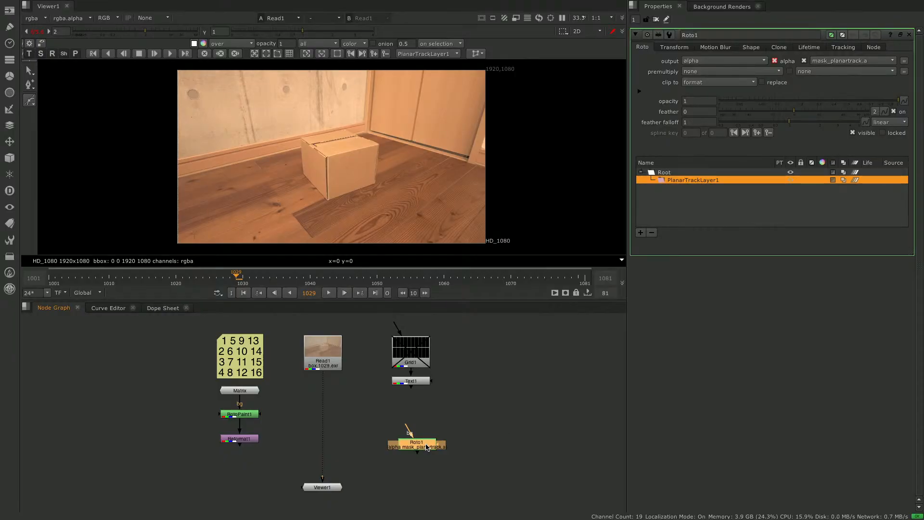
{"action": "left_click_drag", "start_coordinate": [427, 447], "coordinate": [377, 424]}
{"action": "left_click", "coordinate": [405, 461]}
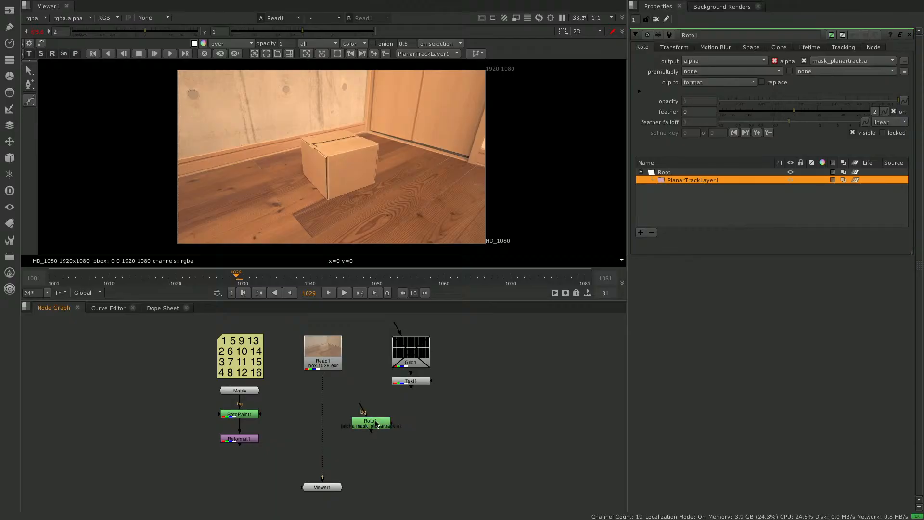
{"action": "left_click", "coordinate": [371, 426]}
{"action": "key", "text": "Delete"}
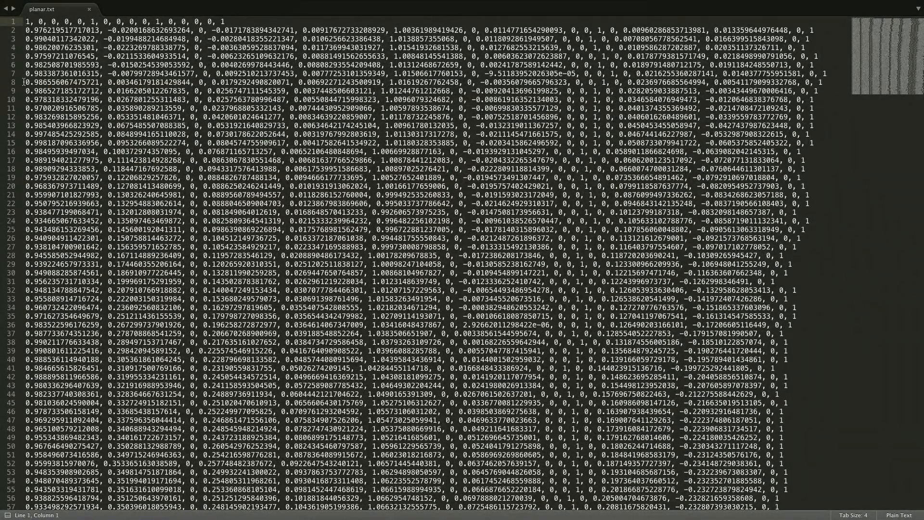
- Switch to the text editor and examine the first row of matrix values in planar.txt
{"action": "left_click_drag", "start_coordinate": [27, 22], "coordinate": [250, 18]}
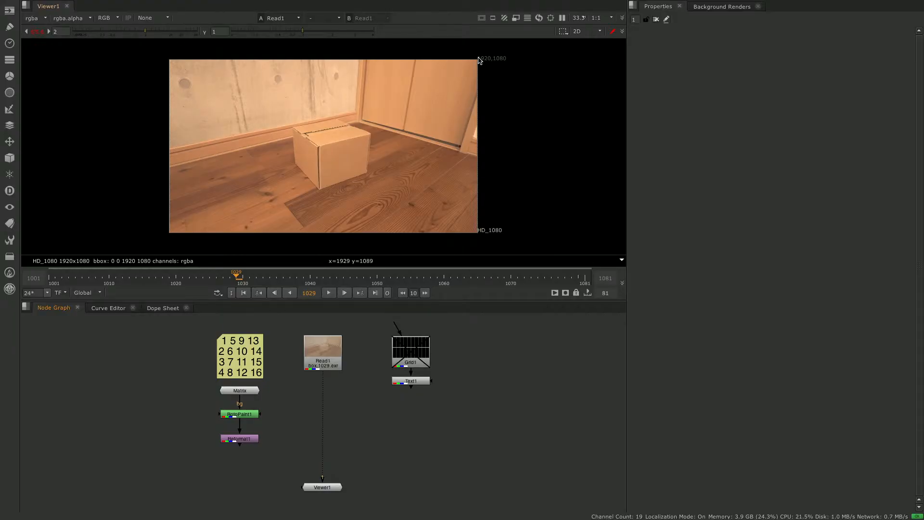
- Display the Text1 node in the viewer and attach a new Transform node directly below it
{"action": "left_click", "coordinate": [426, 382]}
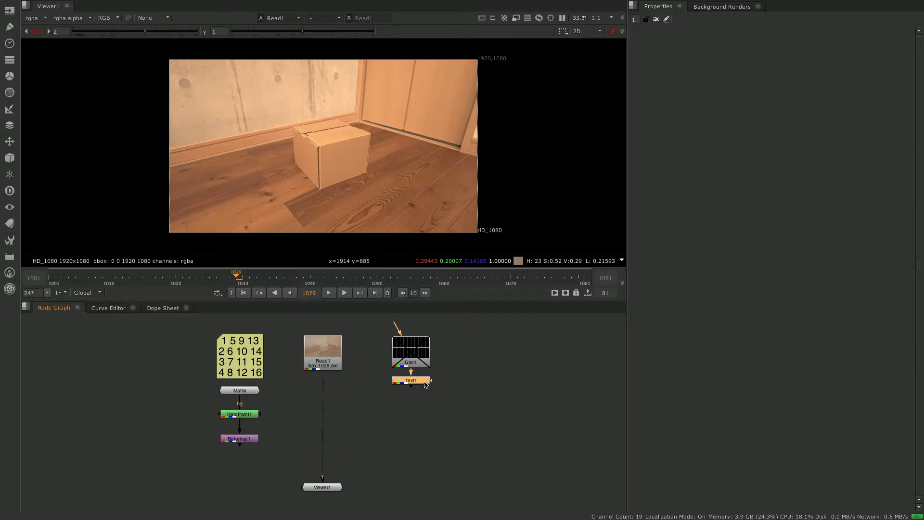
{"action": "key", "text": "1"}
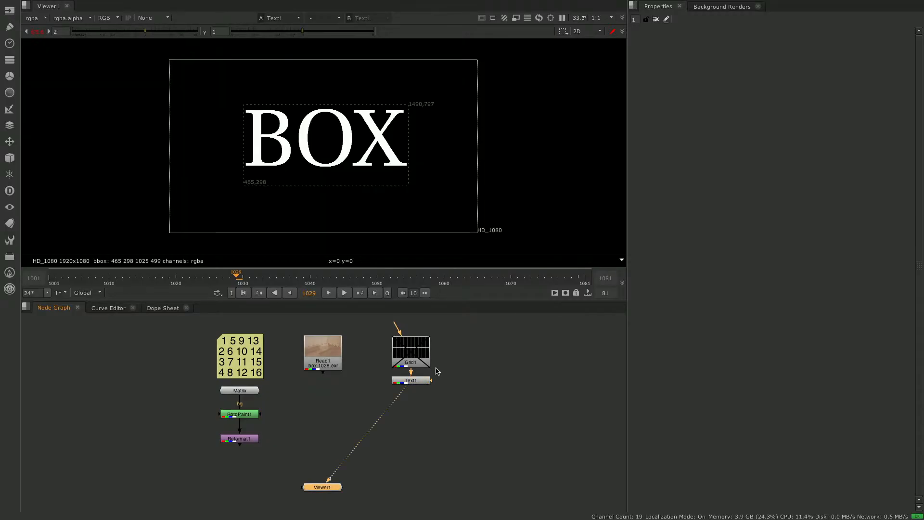
{"action": "left_click", "coordinate": [427, 416]}
{"action": "key", "text": "t"}
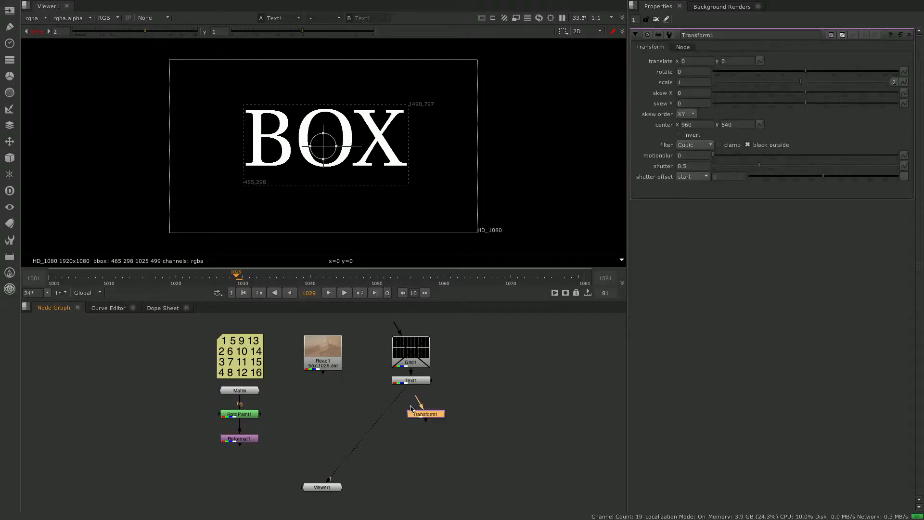
{"action": "left_click_drag", "start_coordinate": [426, 416], "coordinate": [411, 405]}
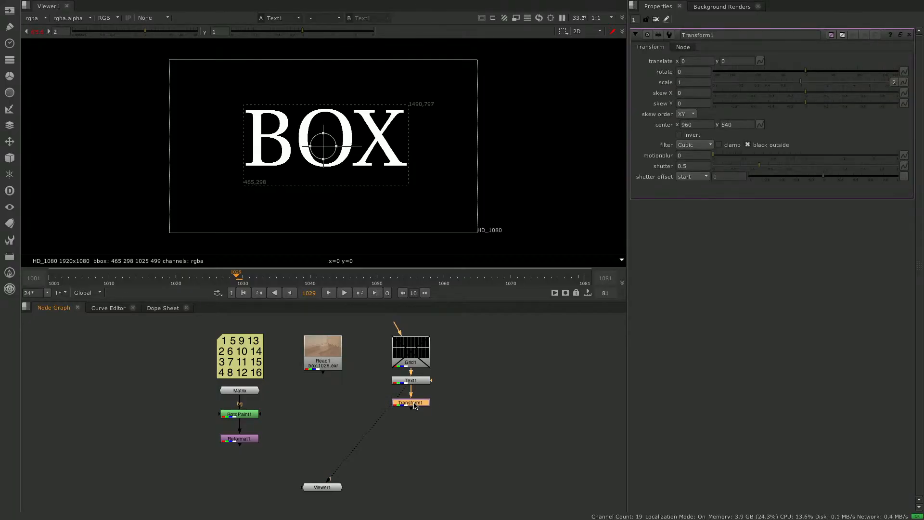
- Split Transform1's scale into width and height and set the width to the expression 1/root.width
{"action": "left_click", "coordinate": [893, 82]}
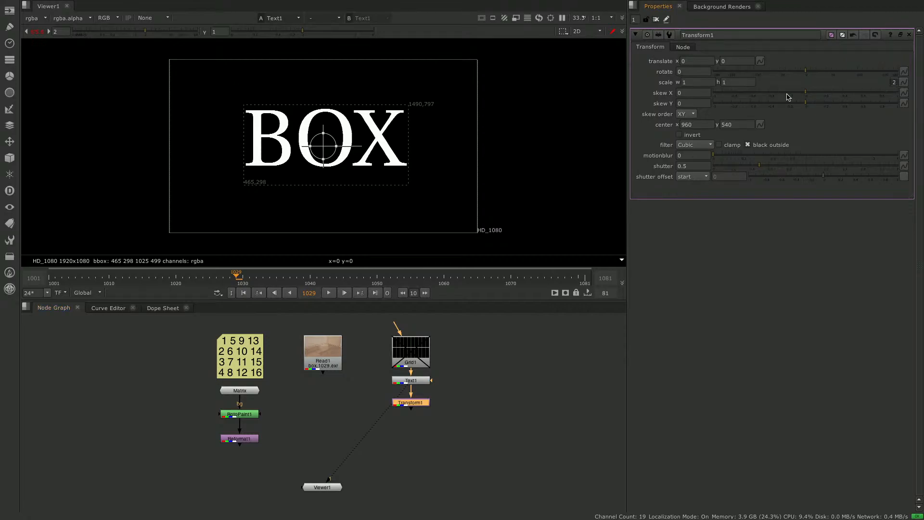
{"action": "left_click", "coordinate": [696, 83]}
{"action": "key", "text": "equal"}
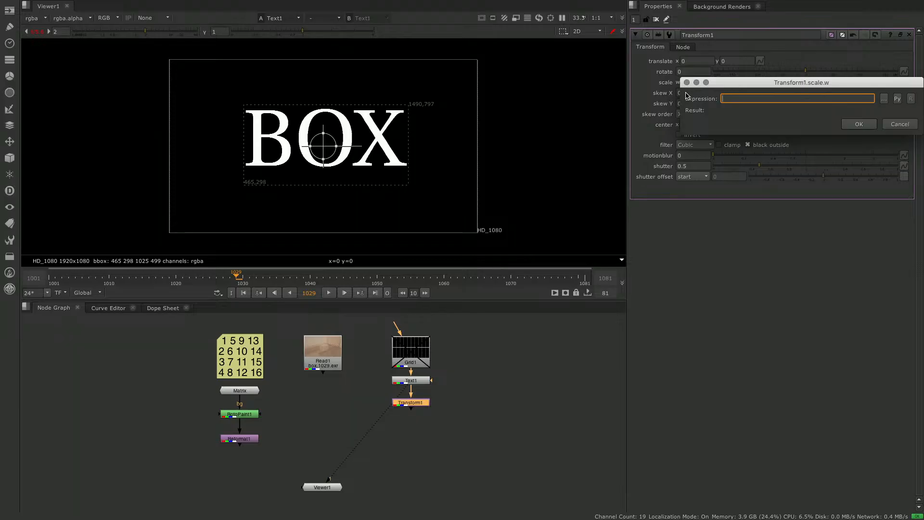
{"action": "type", "text": "root."}
{"action": "type", "text": "width"}
{"action": "type", "text": "1/"}
{"action": "key", "text": "Return"}
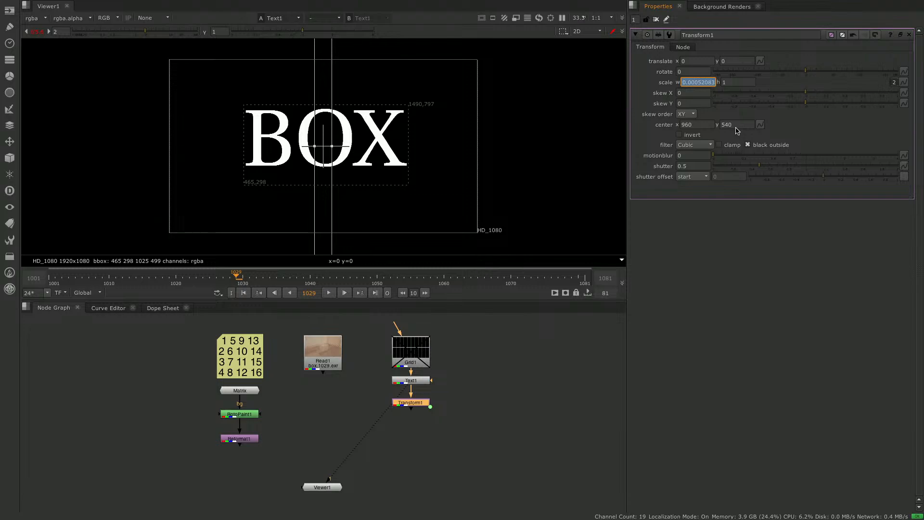
- Set Transform1's scale height to the expression 1/root.height
{"action": "left_click", "coordinate": [740, 81]}
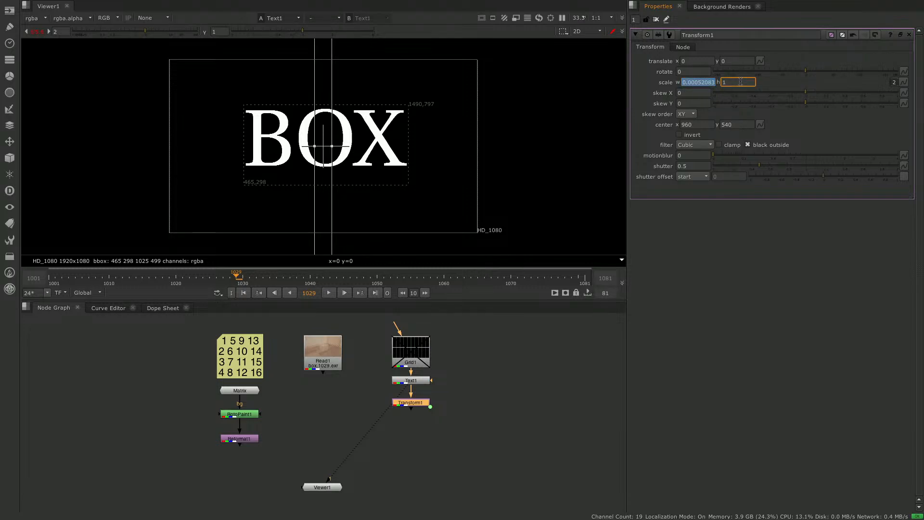
{"action": "key", "text": "equal"}
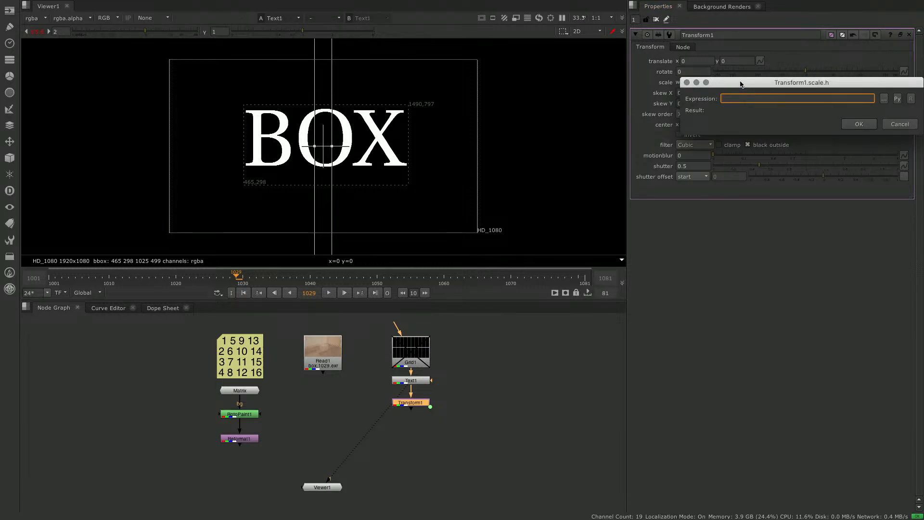
{"action": "type", "text": "root"}
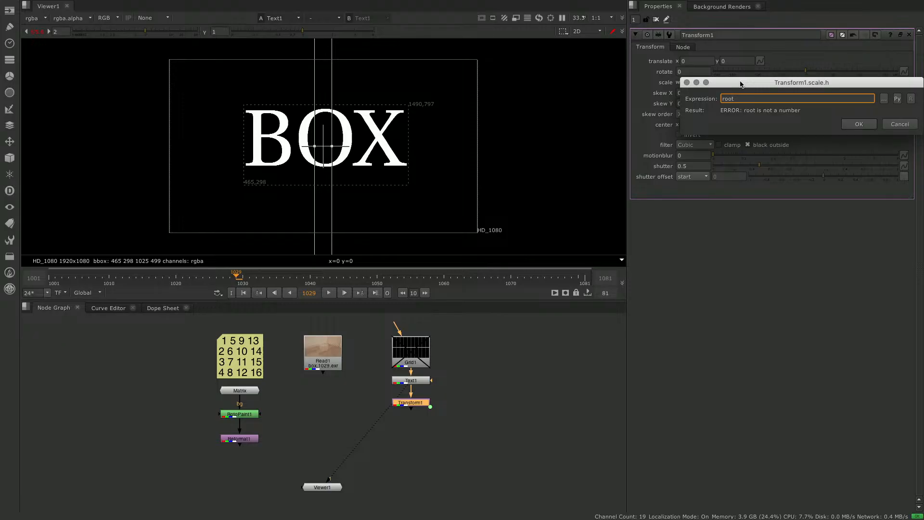
{"action": "type", "text": ".height"}
{"action": "type", "text": "1/"}
{"action": "key", "text": "Return"}
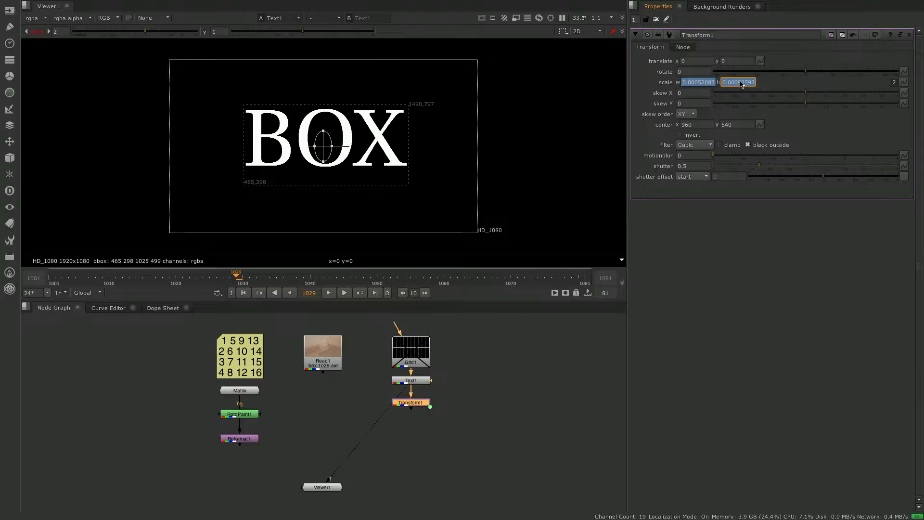
- View Transform1's output and set its center to x 0, y 0
{"action": "left_click", "coordinate": [416, 405]}
{"action": "key", "text": "1"}
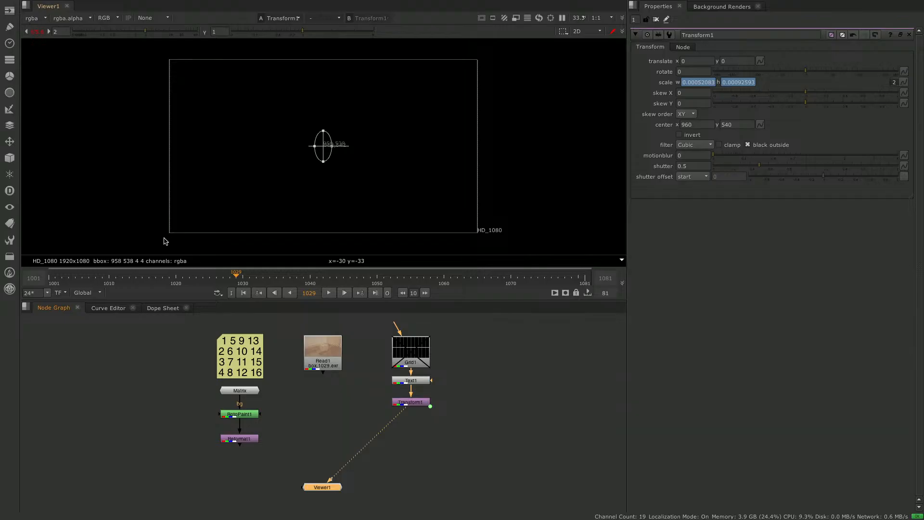
{"action": "double_click", "coordinate": [703, 124]}
{"action": "type", "text": "0"}
{"action": "key", "text": "Tab"}
{"action": "type", "text": "0"}
{"action": "key", "text": "Return"}
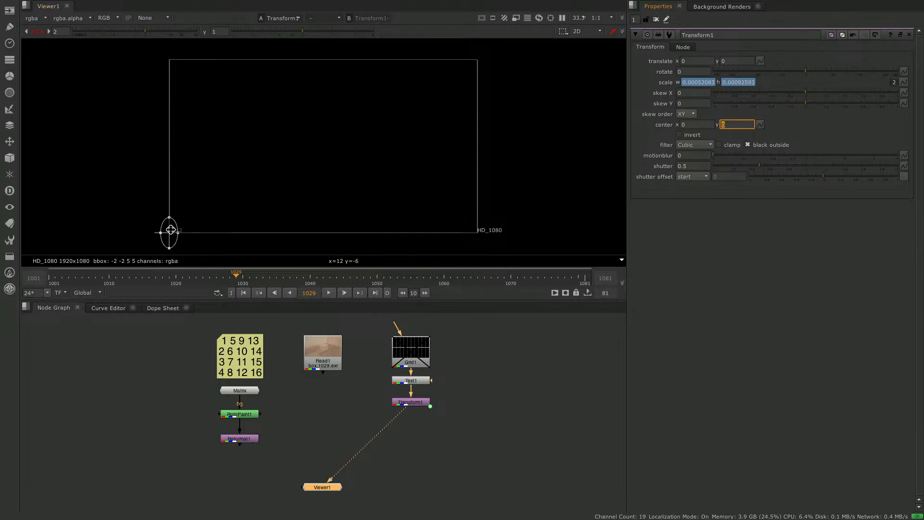
- Duplicate Transform1 directly below itself, enable invert on the copy, and view its output
{"action": "left_click", "coordinate": [424, 435]}
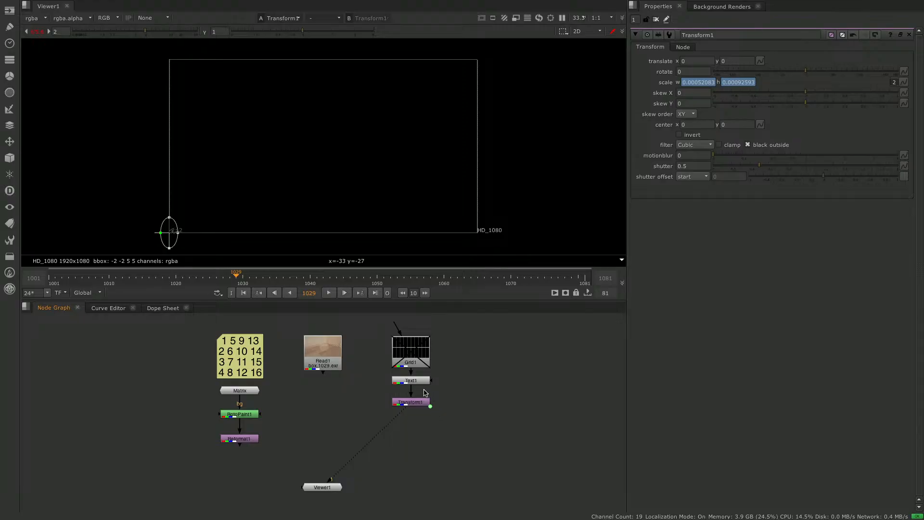
{"action": "left_click", "coordinate": [419, 403]}
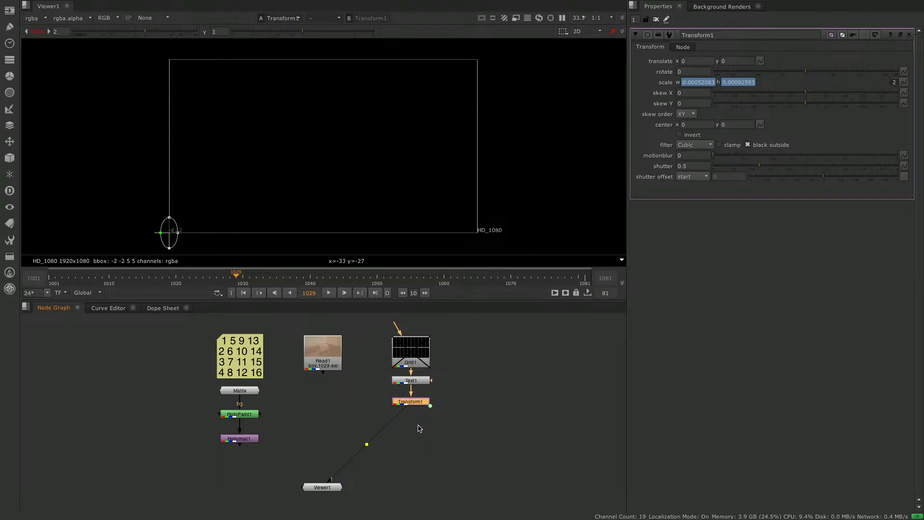
{"action": "left_click", "coordinate": [417, 443]}
{"action": "key", "text": "ctrl+v"}
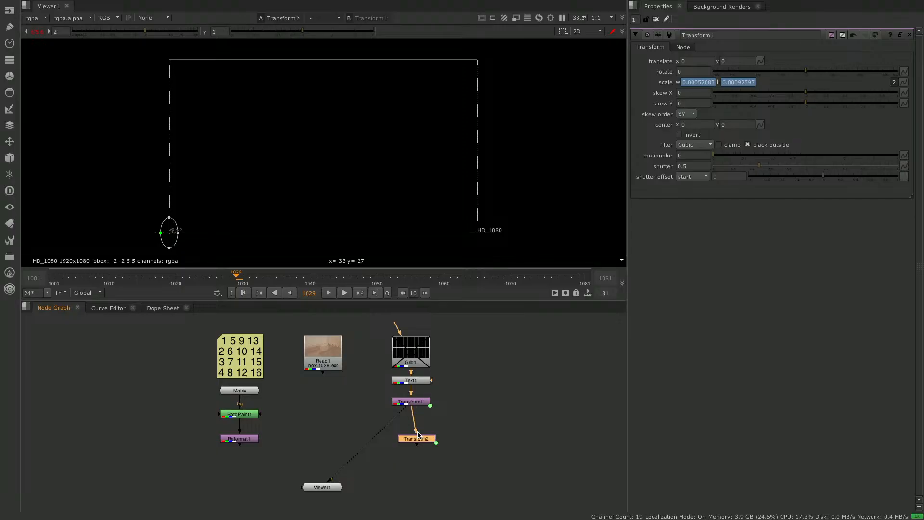
{"action": "left_click_drag", "start_coordinate": [420, 442], "coordinate": [413, 440]}
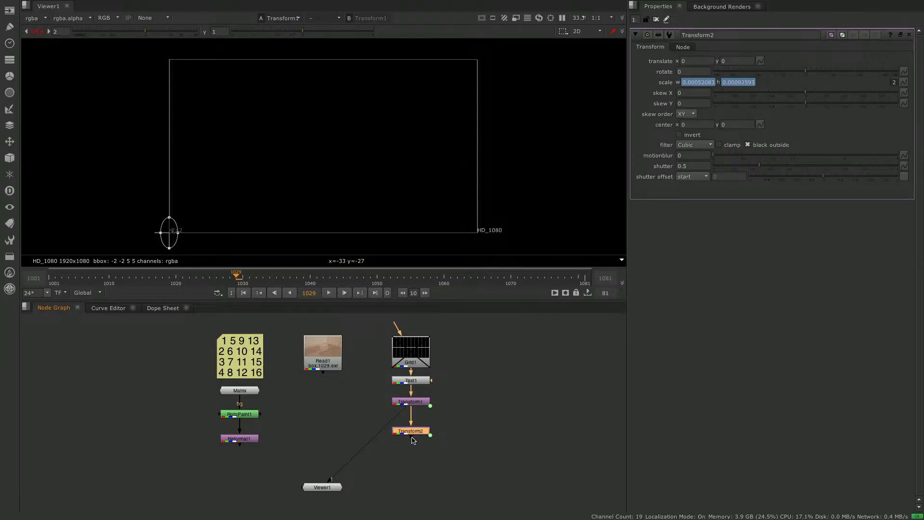
{"action": "left_click", "coordinate": [679, 136]}
{"action": "key", "text": "1"}
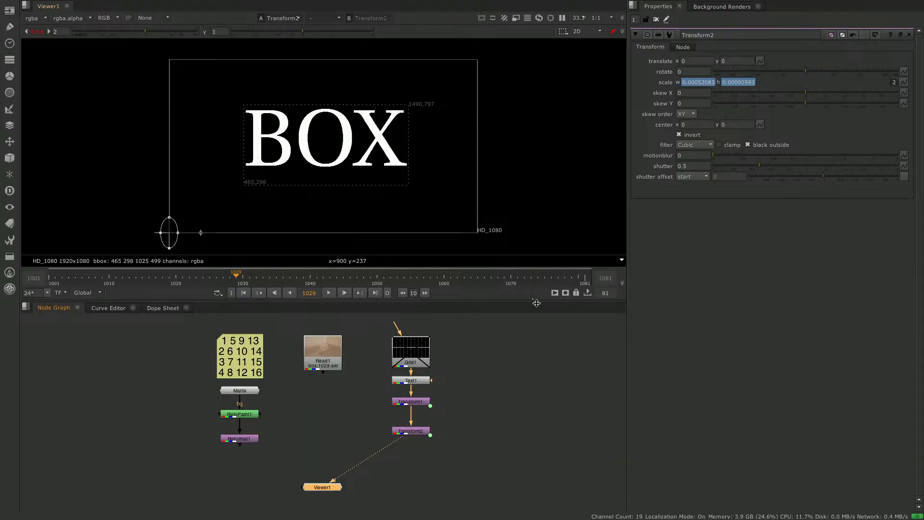
- Add a Merge node with Read1 as its B input and Transform2 as its A input, and view the result
{"action": "left_click", "coordinate": [321, 420]}
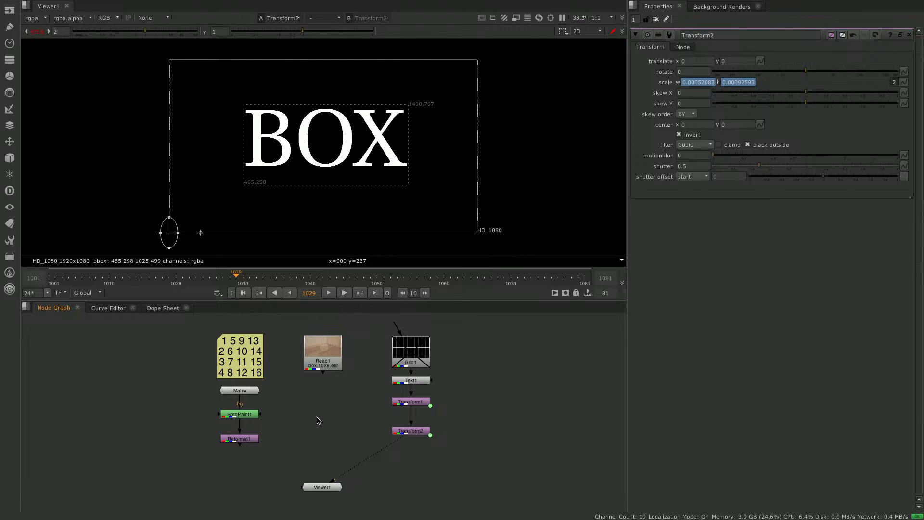
{"action": "key", "text": "m"}
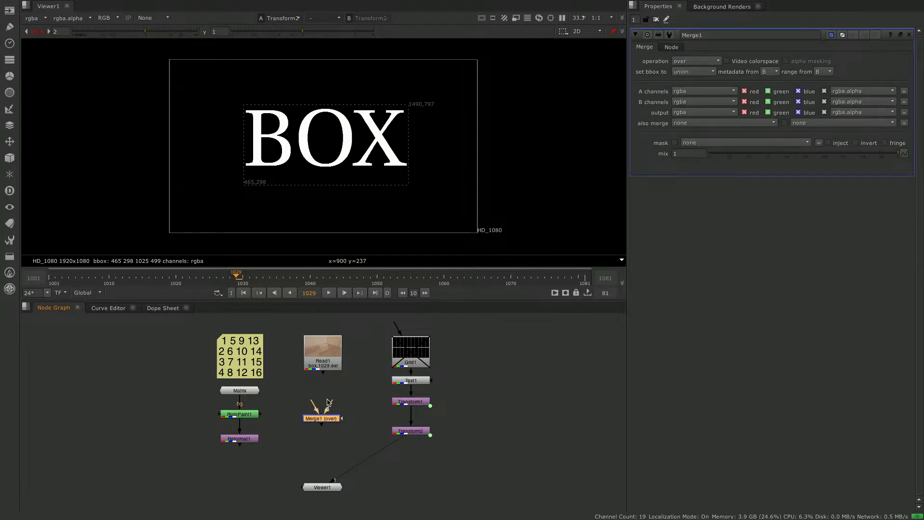
{"action": "left_click_drag", "start_coordinate": [327, 408], "coordinate": [326, 359]}
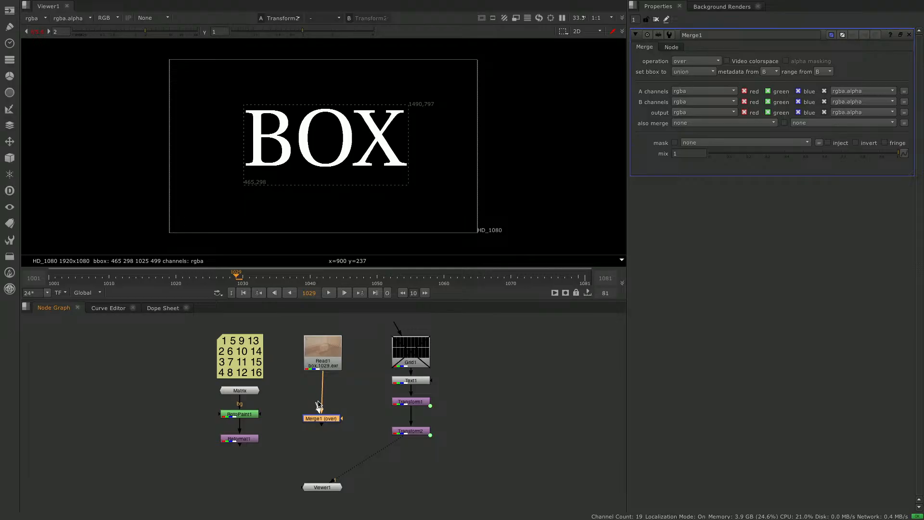
{"action": "left_click_drag", "start_coordinate": [313, 403], "coordinate": [413, 432]}
{"action": "left_click_drag", "start_coordinate": [332, 420], "coordinate": [333, 432]}
{"action": "key", "text": "1"}
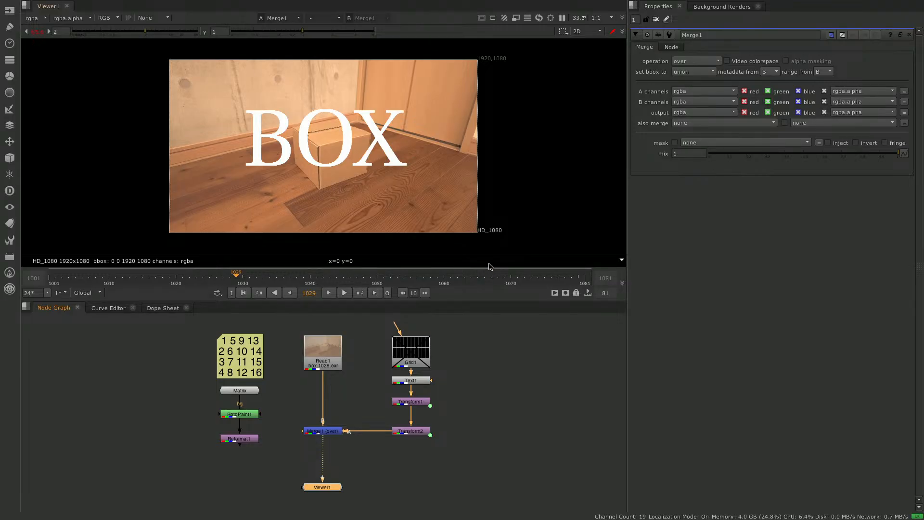
- Enable the Grid1 node, open its properties, and check the grid over the footage in the viewer
{"action": "left_click", "coordinate": [416, 354]}
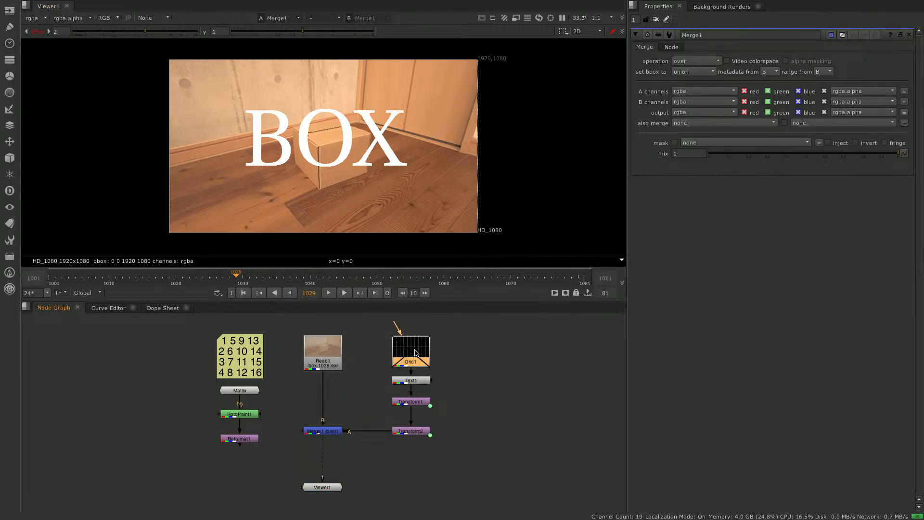
{"action": "key", "text": "d"}
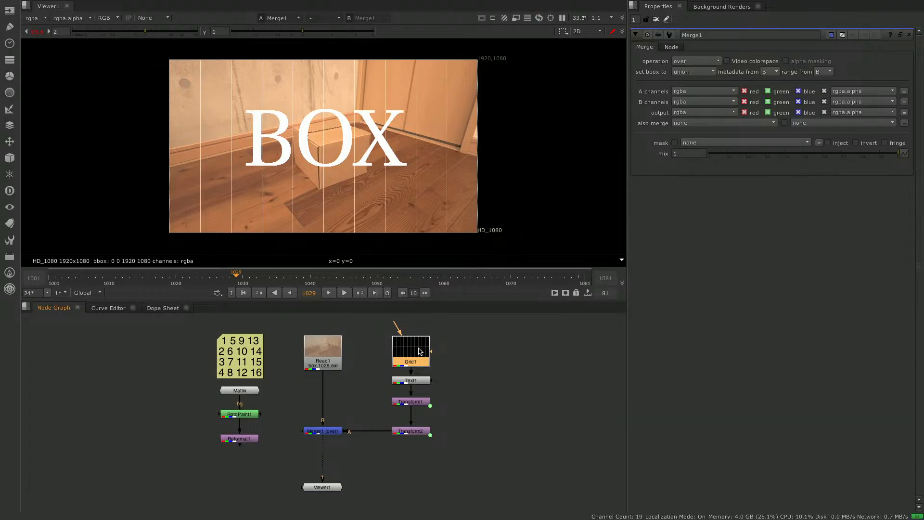
{"action": "double_click", "coordinate": [417, 353]}
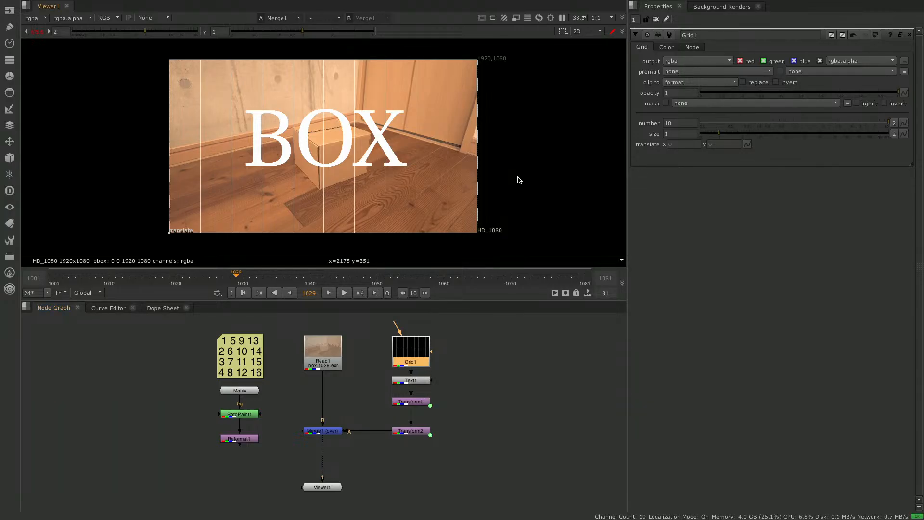
{"action": "scroll", "coordinate": [515, 190], "scroll_direction": "up", "scroll_amount": 1}
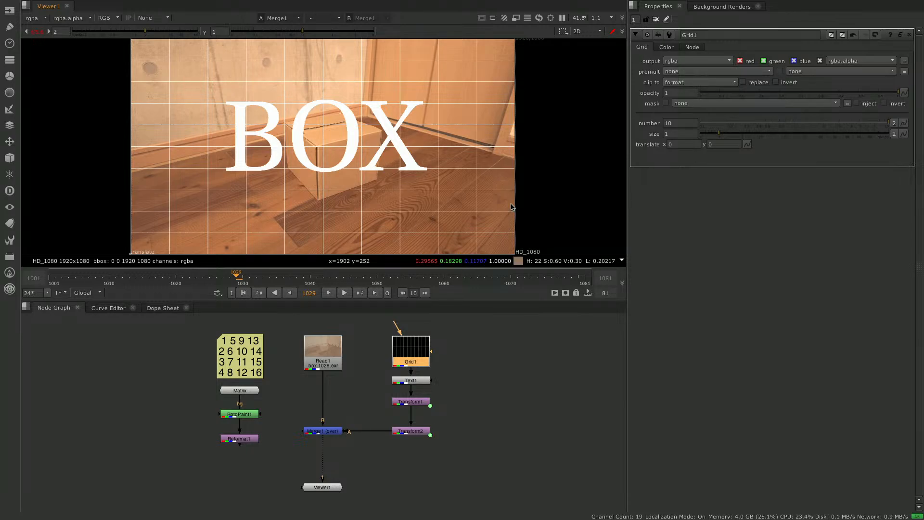
- Move Merge1 and Transform2 down to make room and insert a CornerPin node between Transform1 and Transform2
{"action": "left_click_drag", "start_coordinate": [471, 460], "coordinate": [321, 453]}
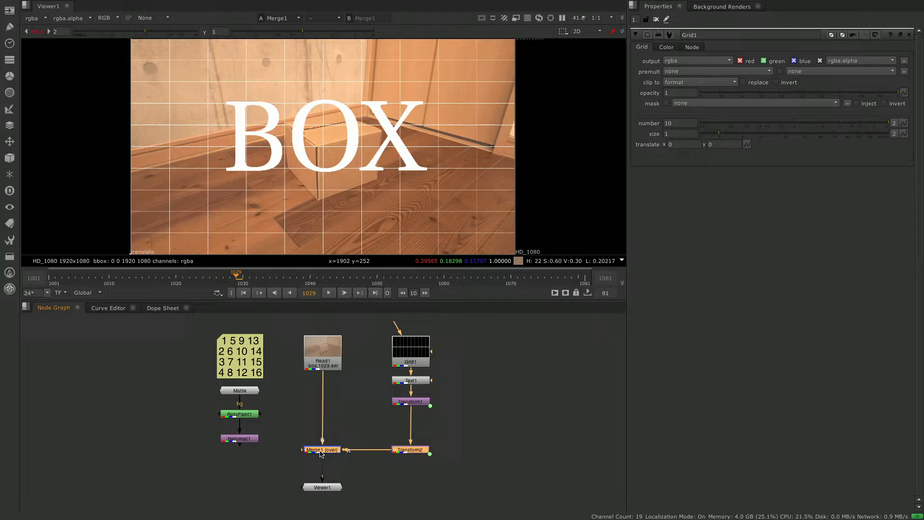
{"action": "left_click", "coordinate": [483, 417]}
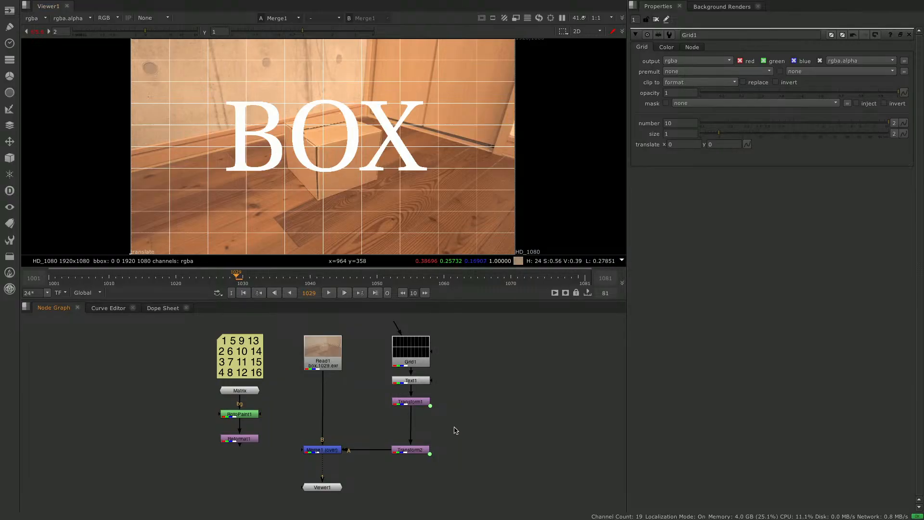
{"action": "key", "text": "Tab"}
{"action": "type", "text": "c"}
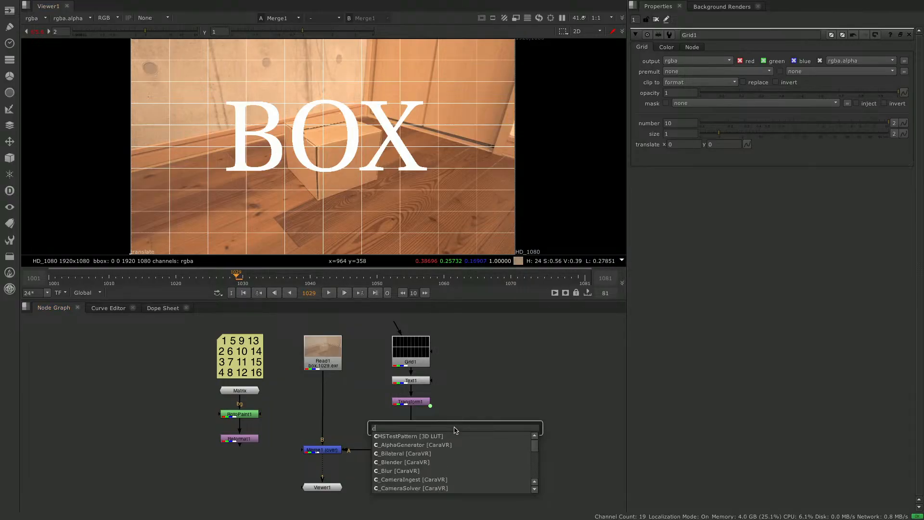
{"action": "type", "text": "ornber"}
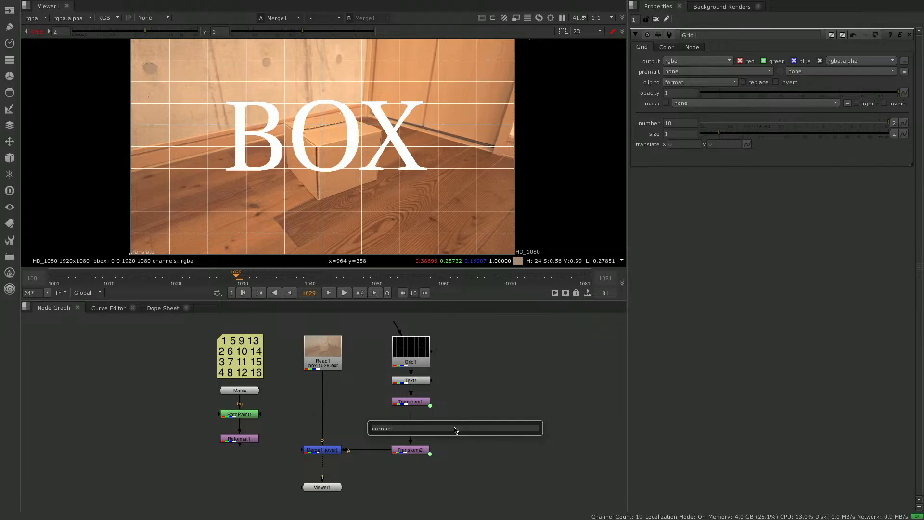
{"action": "key", "text": "BackSpace"}
{"action": "key", "text": "BackSpace"}
{"action": "key", "text": "Down"}
{"action": "key", "text": "Return"}
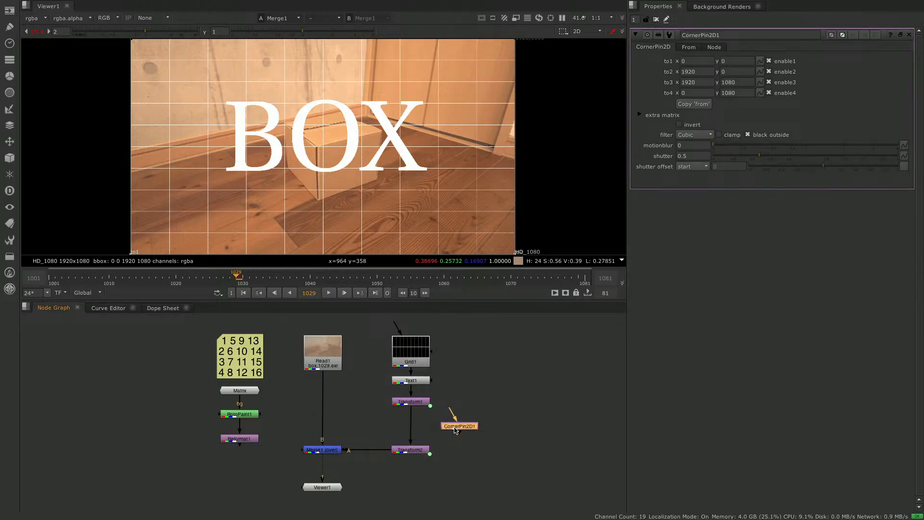
{"action": "left_click_drag", "start_coordinate": [463, 427], "coordinate": [423, 426]}
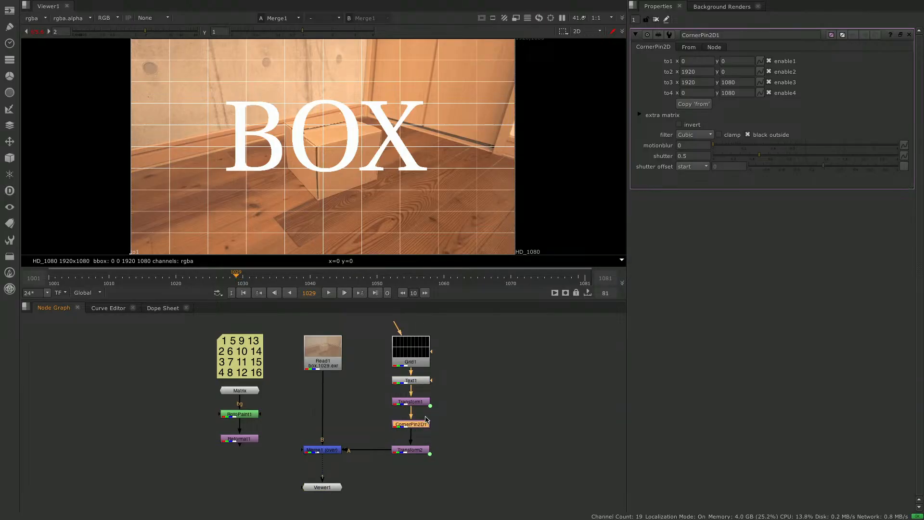
- Set CornerPin2D1's from points to the unit square (0,0), (1,0), (1,1), (0,1) and copy them to the to points
{"action": "left_click", "coordinate": [691, 48]}
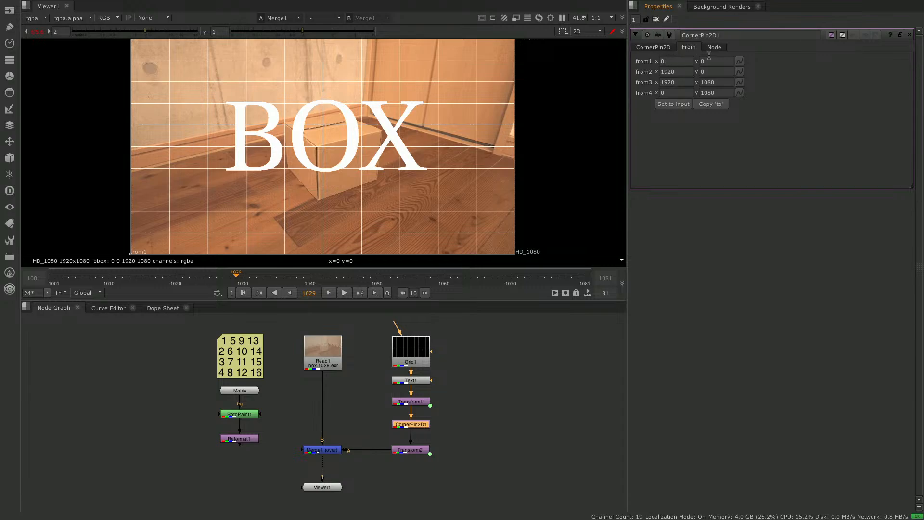
{"action": "left_click_drag", "start_coordinate": [679, 72], "coordinate": [655, 72]}
{"action": "type", "text": "1"}
{"action": "double_click", "coordinate": [676, 83]}
{"action": "type", "text": "1"}
{"action": "double_click", "coordinate": [722, 82]}
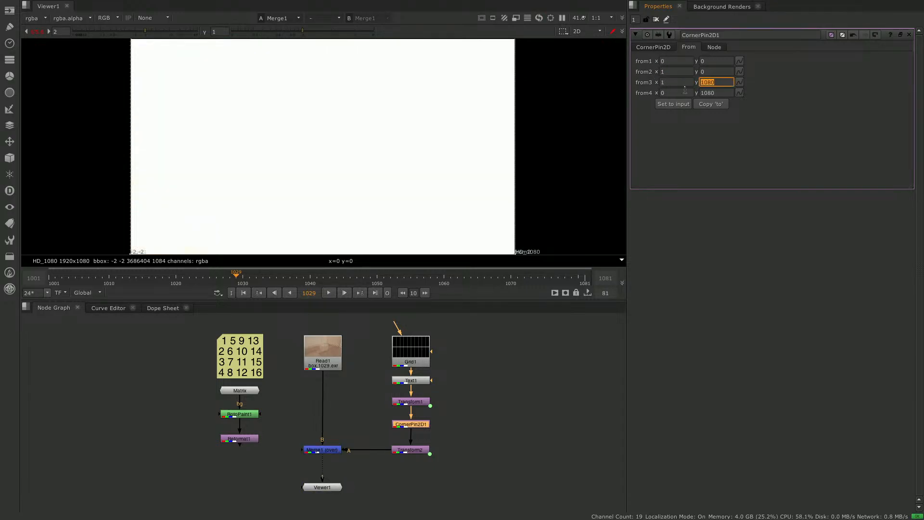
{"action": "type", "text": "1"}
{"action": "double_click", "coordinate": [717, 93]}
{"action": "type", "text": "1"}
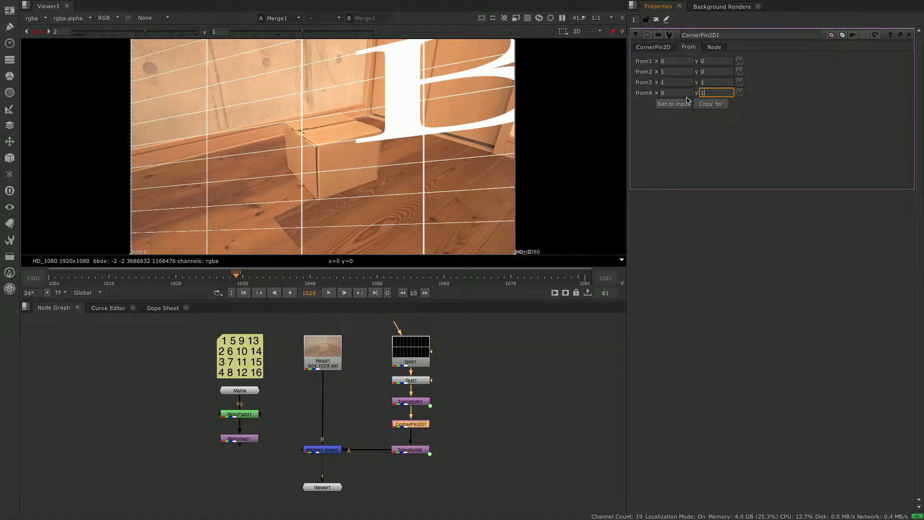
{"action": "key", "text": "Return"}
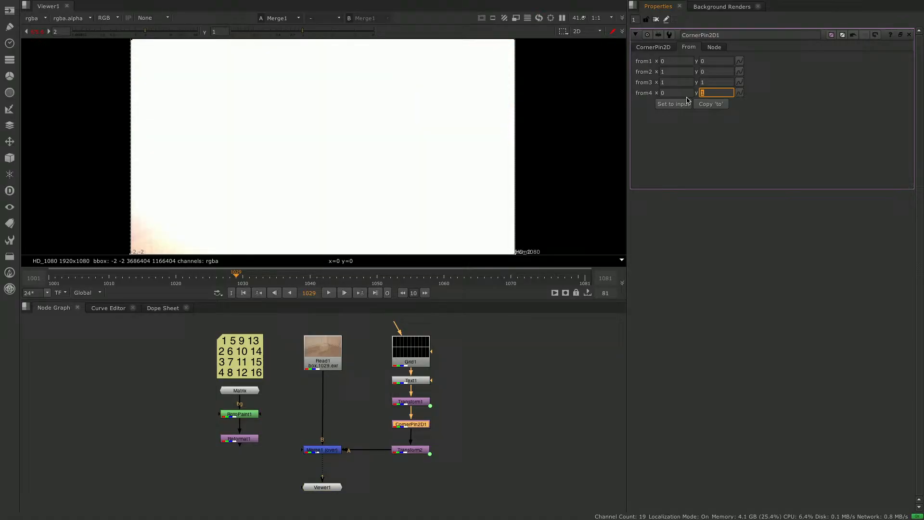
{"action": "left_click", "coordinate": [664, 48]}
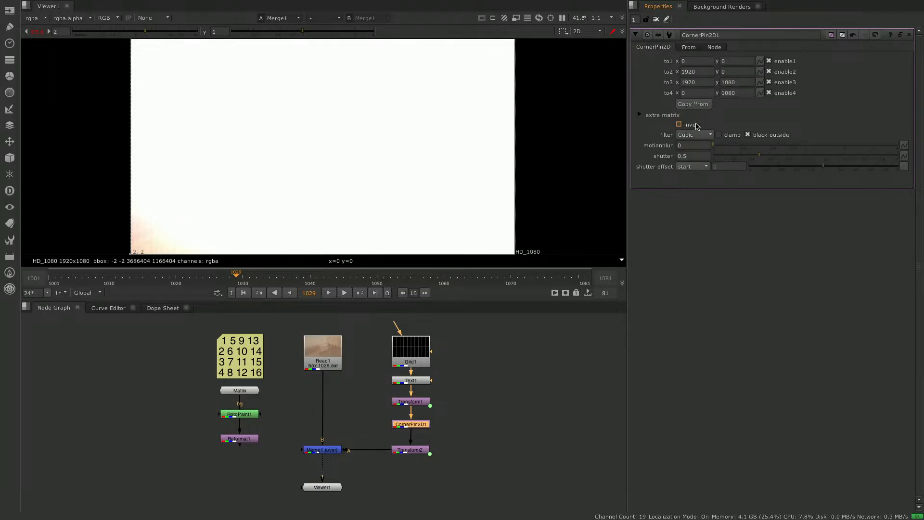
{"action": "left_click", "coordinate": [693, 104]}
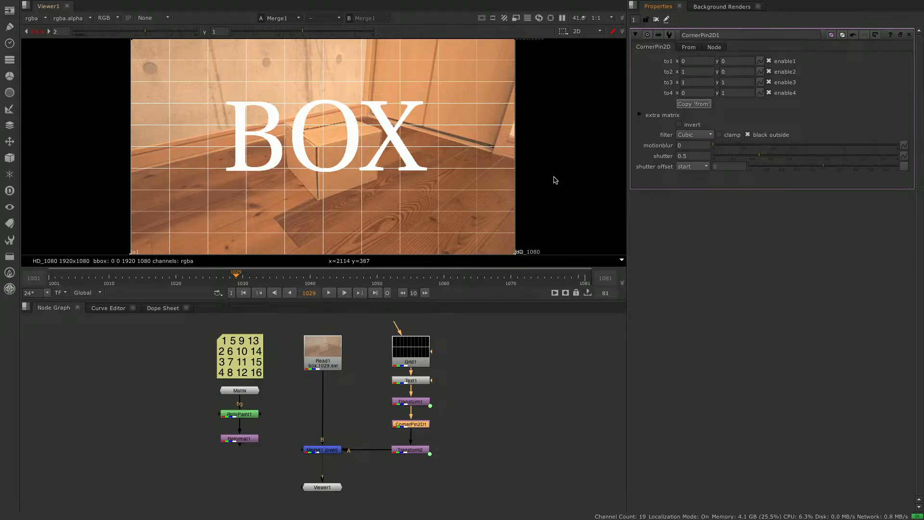
- At frame 1029, place CornerPin2D1's four to points on the corners of the box's front face and play the footage
{"action": "key", "text": "f"}
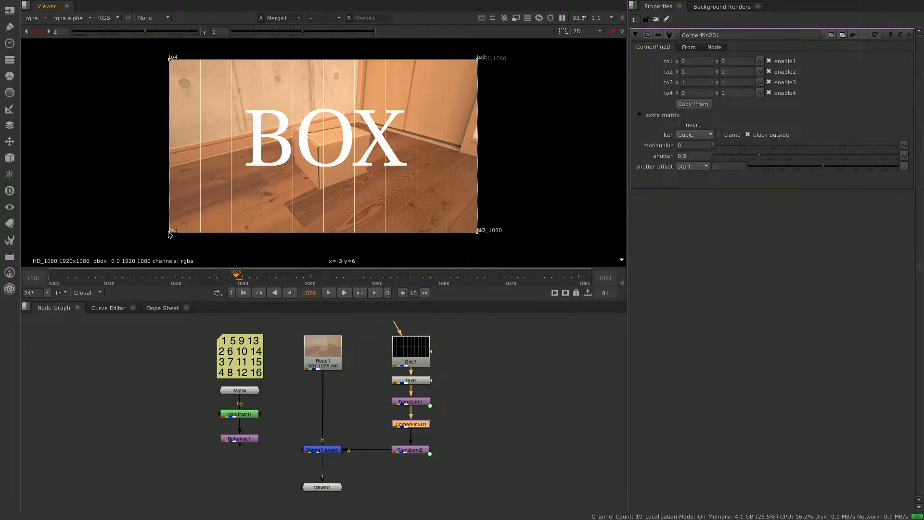
{"action": "left_click_drag", "start_coordinate": [170, 232], "coordinate": [319, 188]}
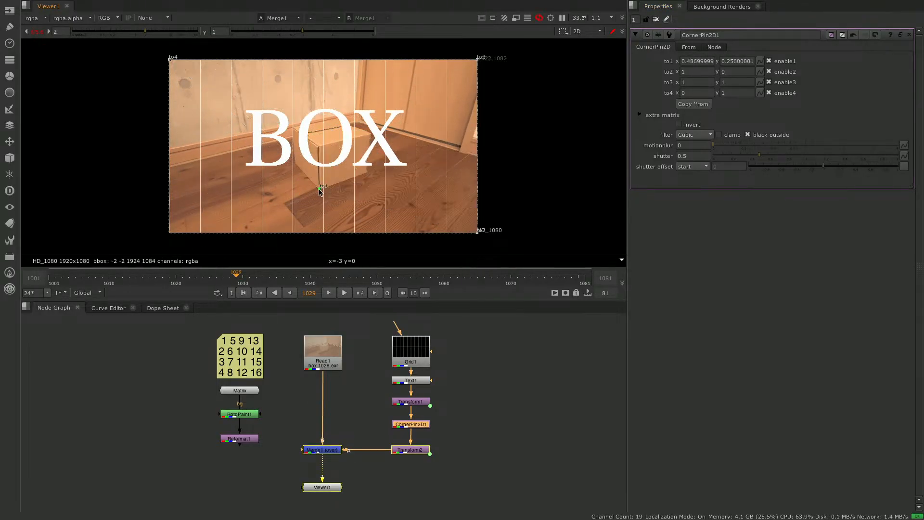
{"action": "left_click_drag", "start_coordinate": [170, 63], "coordinate": [319, 145]}
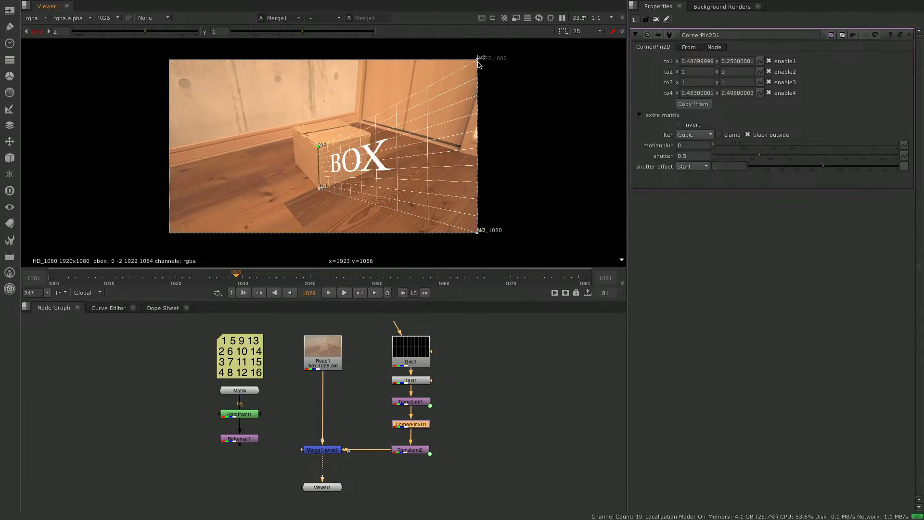
{"action": "left_click_drag", "start_coordinate": [477, 58], "coordinate": [370, 133]}
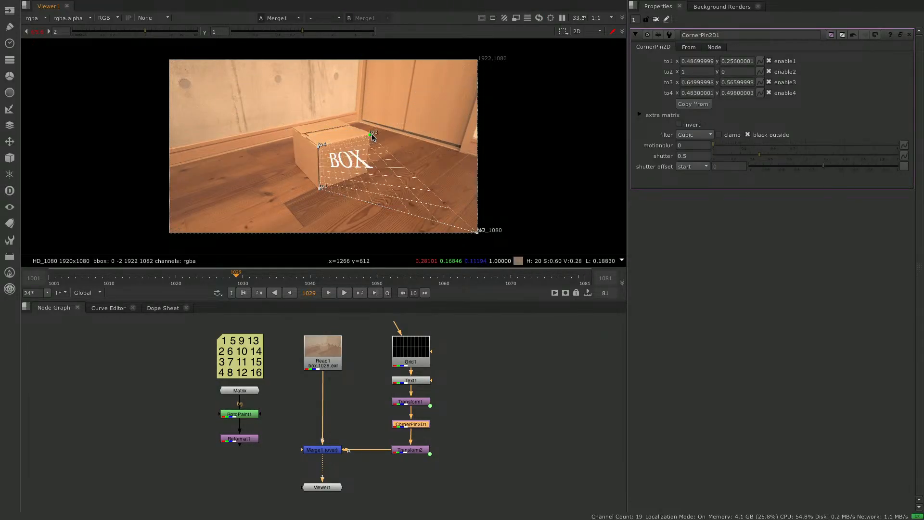
{"action": "left_click_drag", "start_coordinate": [478, 233], "coordinate": [366, 173]}
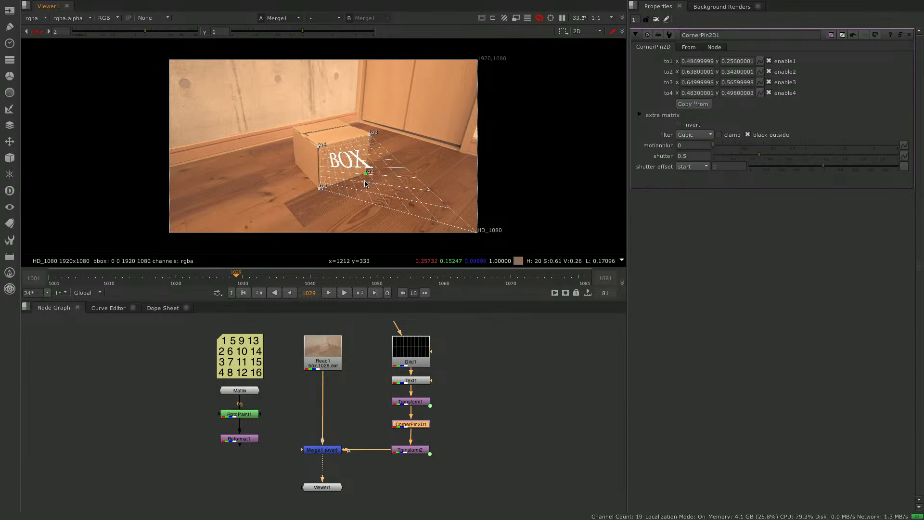
{"action": "left_click", "coordinate": [329, 293]}
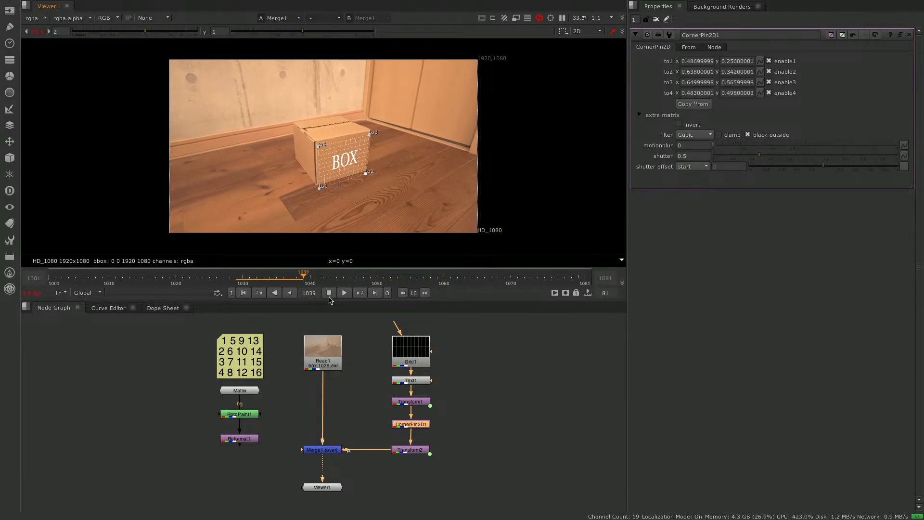
{"action": "left_click", "coordinate": [330, 293]}
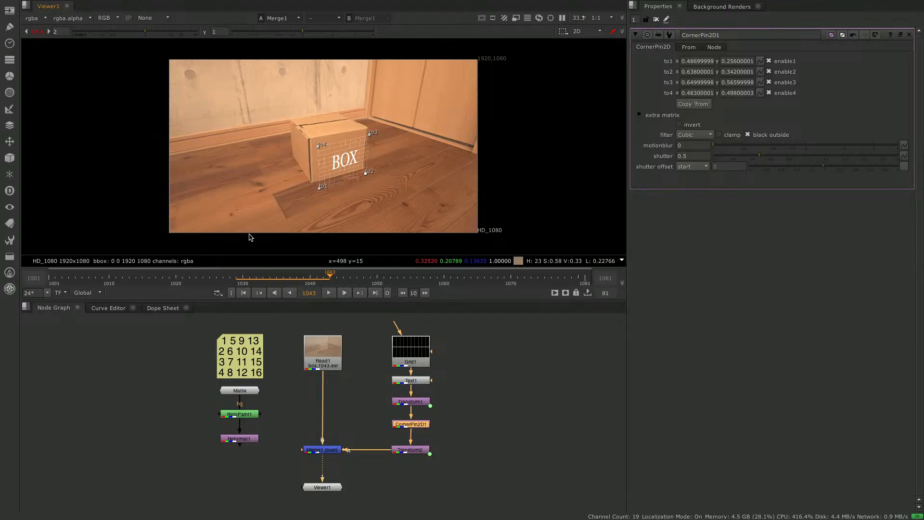
- At frame 1001, fit CornerPin2D1's to points to the face corners: about (0.557, 0.214), (0.686, 0.328), (0.698, 0.532), (0.561, 0.448)
{"action": "left_click", "coordinate": [244, 293]}
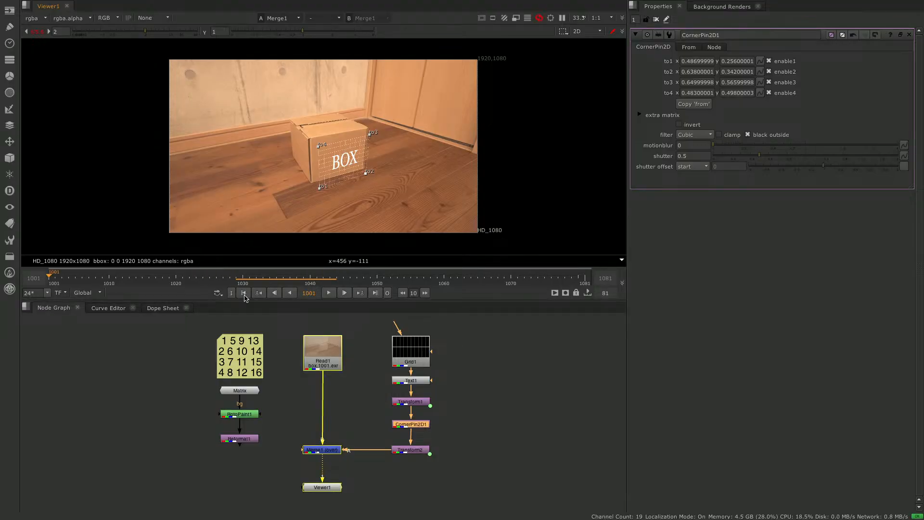
{"action": "left_click_drag", "start_coordinate": [366, 172], "coordinate": [381, 175]}
{"action": "left_click_drag", "start_coordinate": [369, 135], "coordinate": [385, 139]}
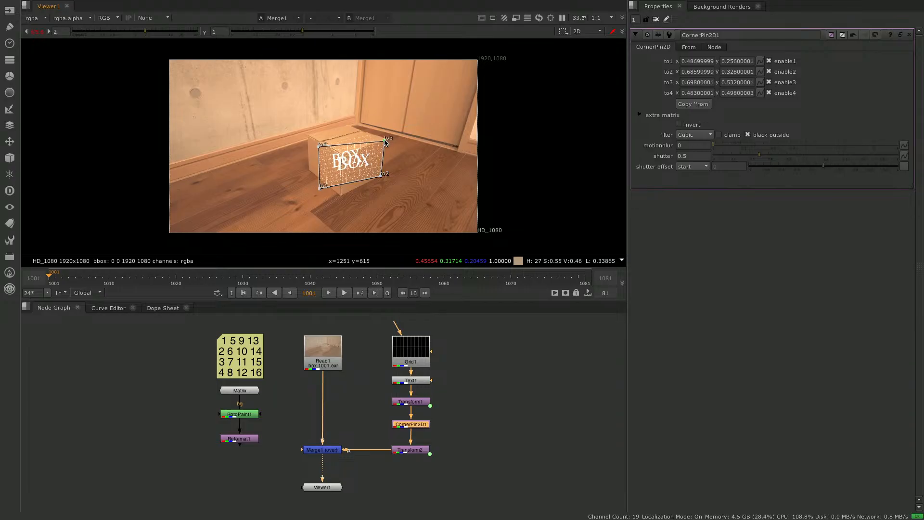
{"action": "left_click_drag", "start_coordinate": [322, 187], "coordinate": [341, 195]}
{"action": "left_click_drag", "start_coordinate": [318, 149], "coordinate": [343, 154]}
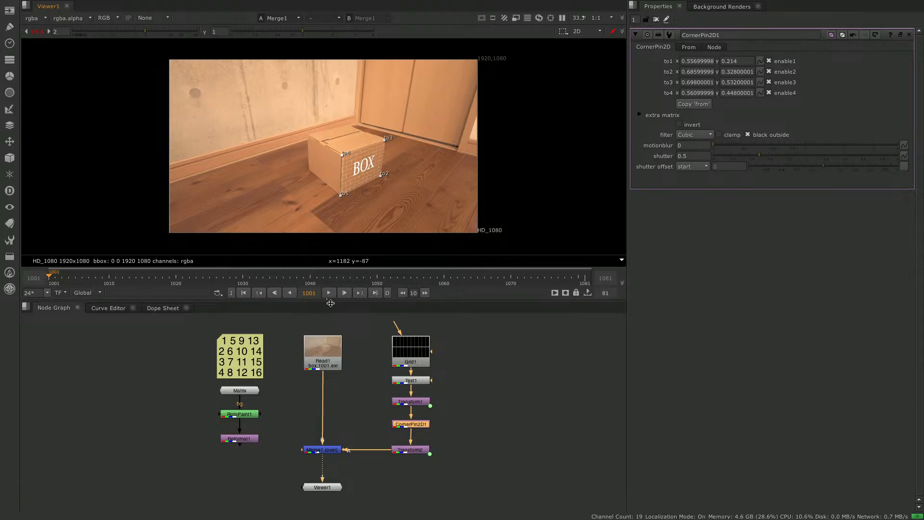
- Play the footage to check the pinned BOX text against the moving box, and return to the first frame
{"action": "left_click", "coordinate": [329, 293]}
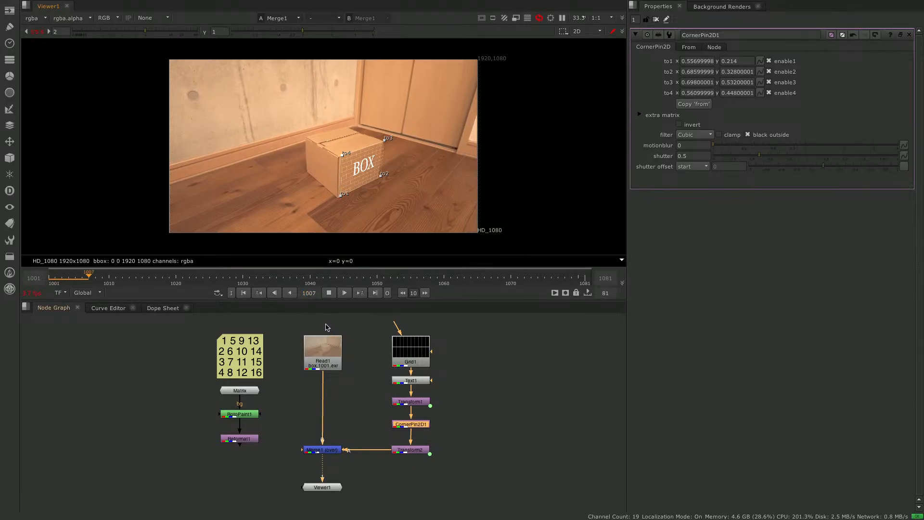
{"action": "left_click", "coordinate": [330, 294]}
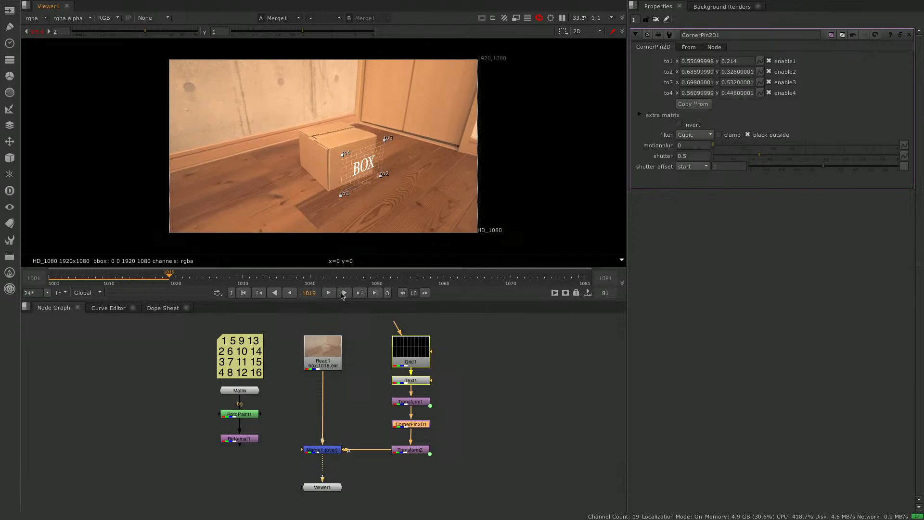
{"action": "left_click", "coordinate": [244, 293]}
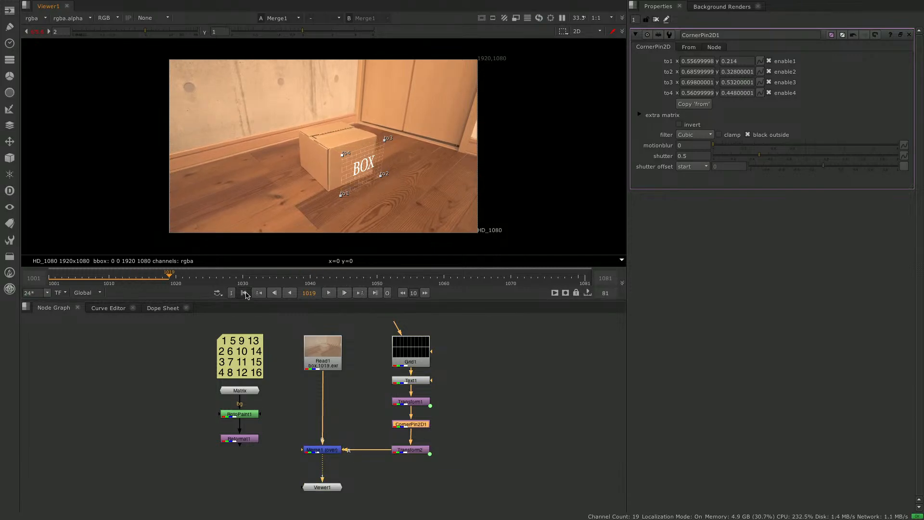
- Move Merge1 and Transform2 further down and insert a second CornerPin node between CornerPin2D1 and Transform2
{"action": "left_click", "coordinate": [506, 439]}
{"action": "left_click_drag", "start_coordinate": [294, 436], "coordinate": [417, 461]}
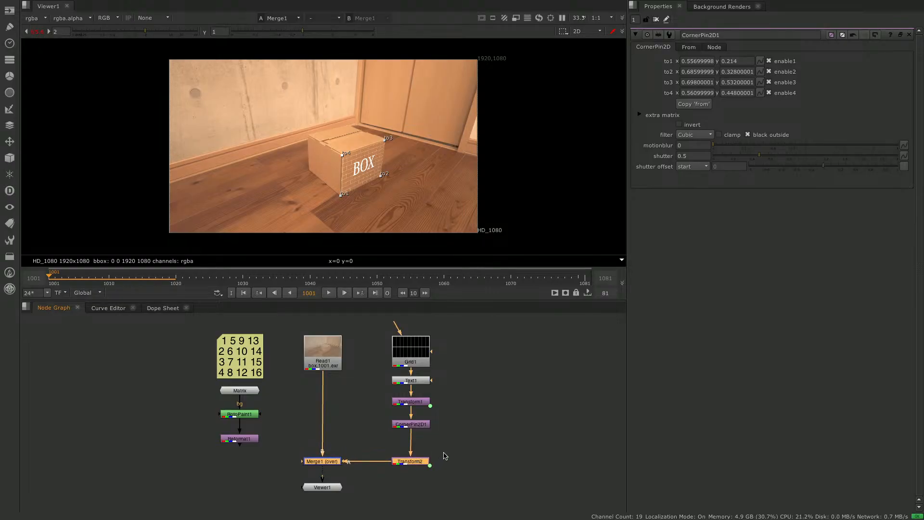
{"action": "left_click", "coordinate": [446, 456]}
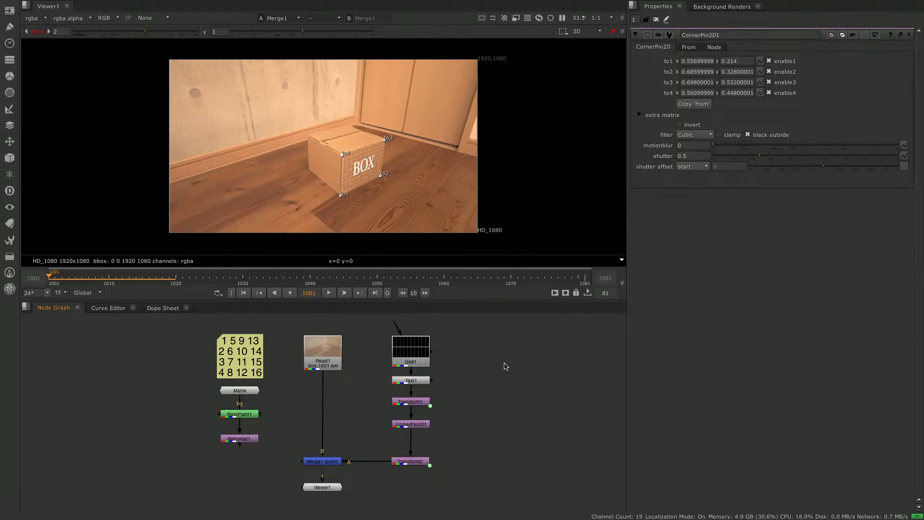
{"action": "key", "text": "ctrl"}
{"action": "key", "text": "Tab"}
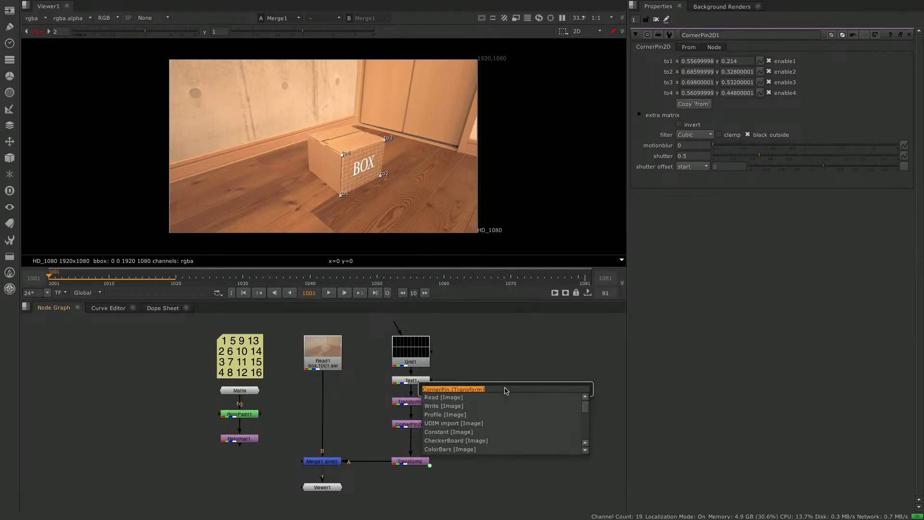
{"action": "key", "text": "Return"}
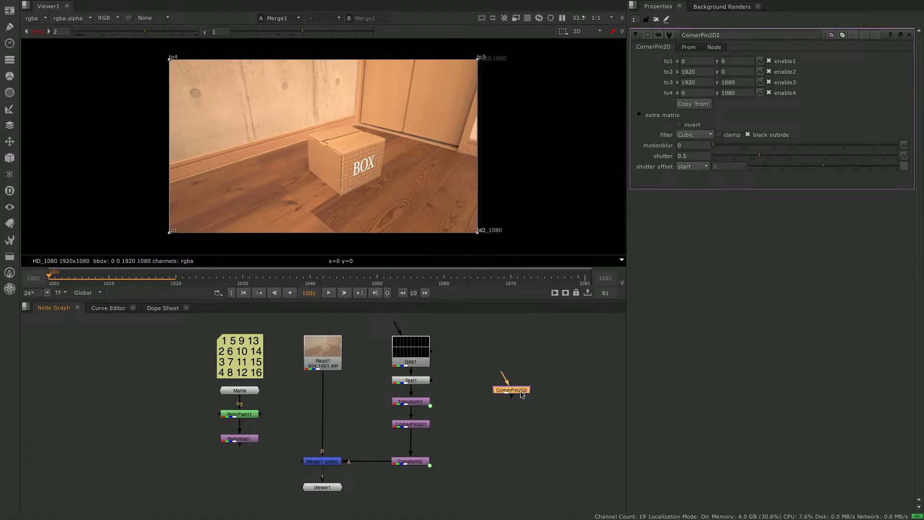
{"action": "left_click_drag", "start_coordinate": [522, 394], "coordinate": [423, 443]}
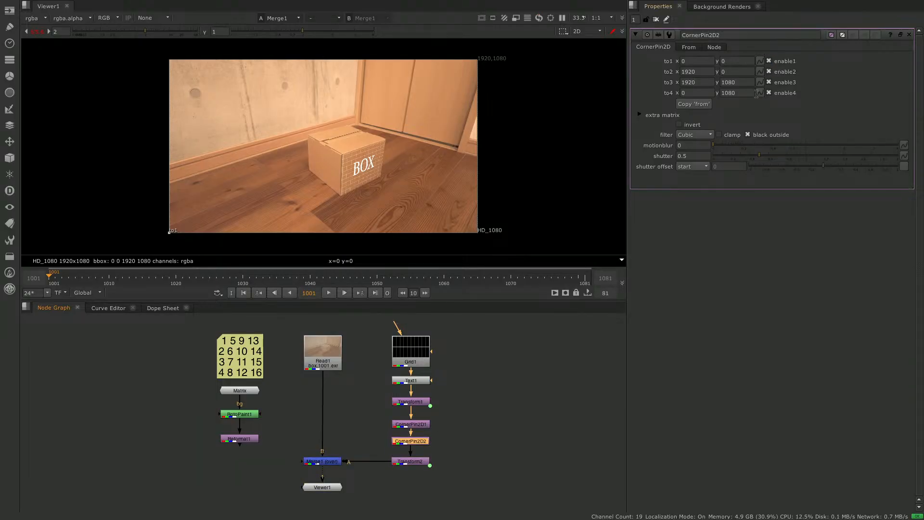
- Disable all four to points on CornerPin2D2 and expand its extra matrix values
{"action": "left_click", "coordinate": [769, 61]}
{"action": "left_click", "coordinate": [769, 72]}
{"action": "left_click", "coordinate": [769, 82]}
{"action": "left_click", "coordinate": [769, 93]}
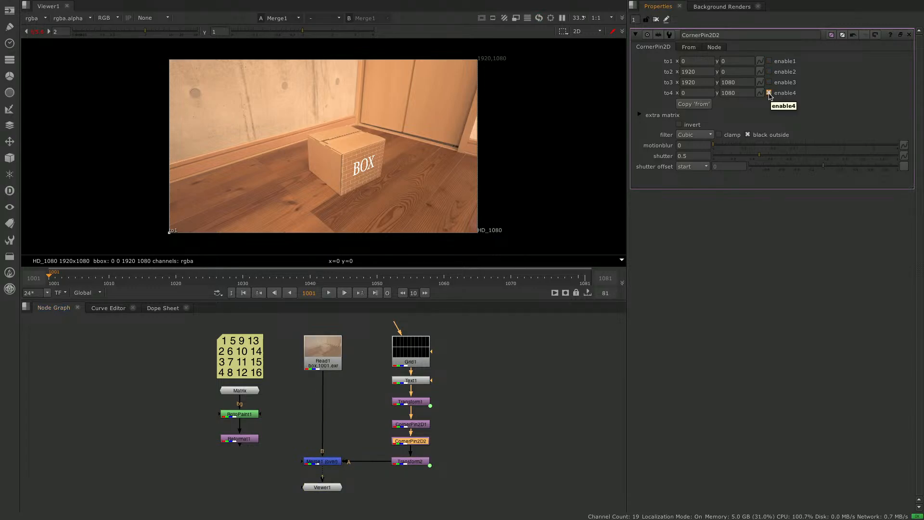
{"action": "left_click", "coordinate": [769, 93]}
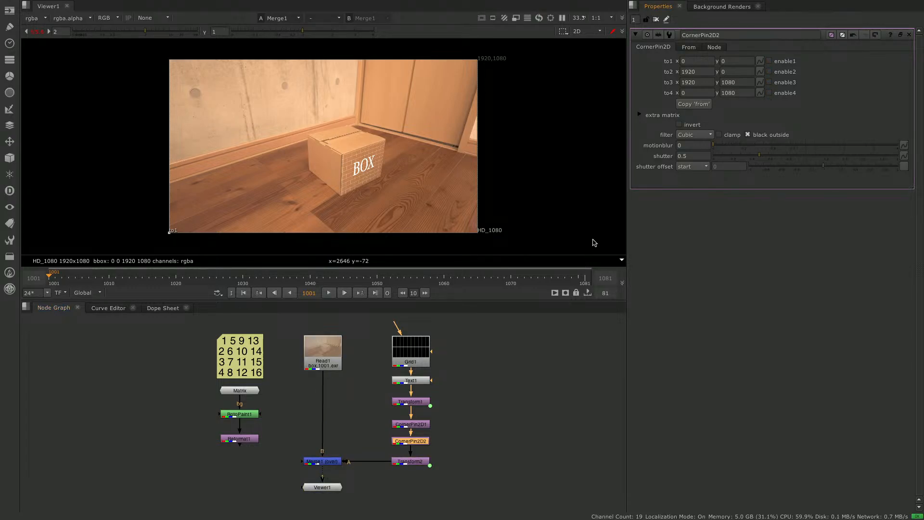
{"action": "left_click", "coordinate": [640, 116]}
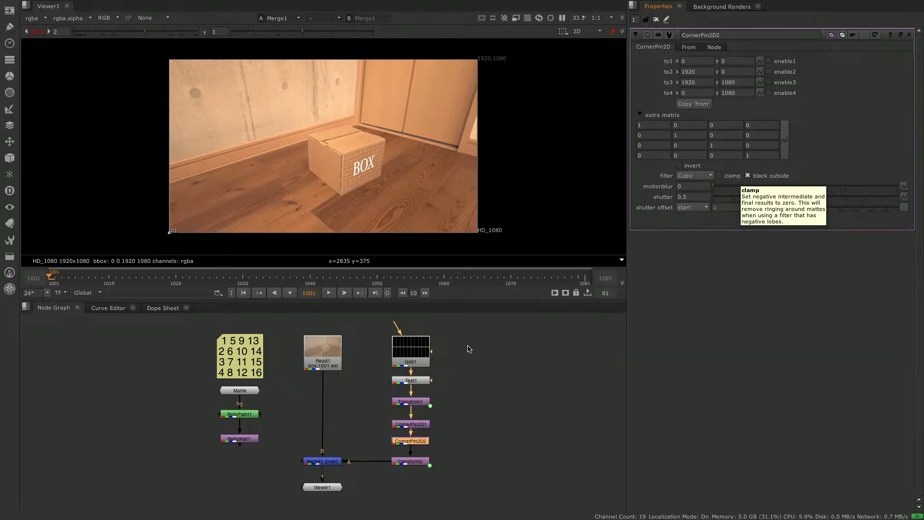
- View the Matrix node's output and the output of the Reformat node below RotoPaint1 to examine the matrix numbering
{"action": "left_click", "coordinate": [249, 393]}
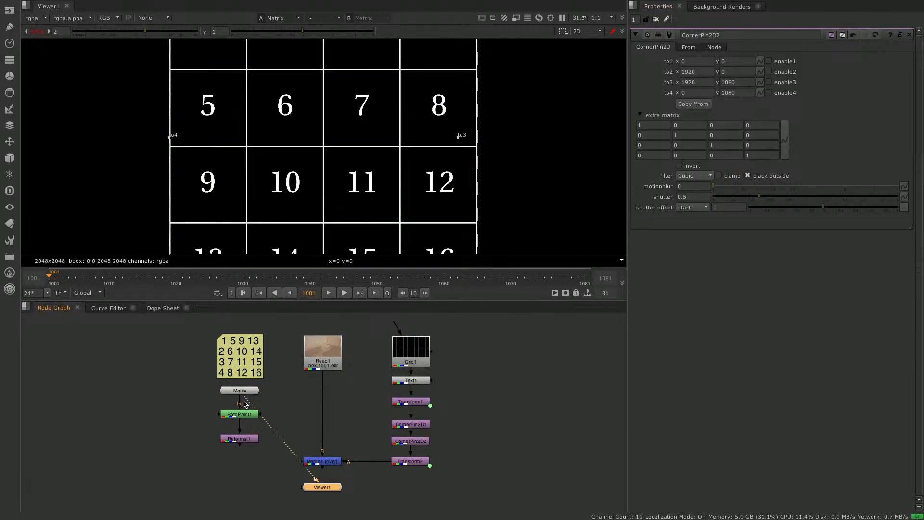
{"action": "key", "text": "1"}
{"action": "left_click", "coordinate": [246, 438]}
{"action": "key", "text": "1"}
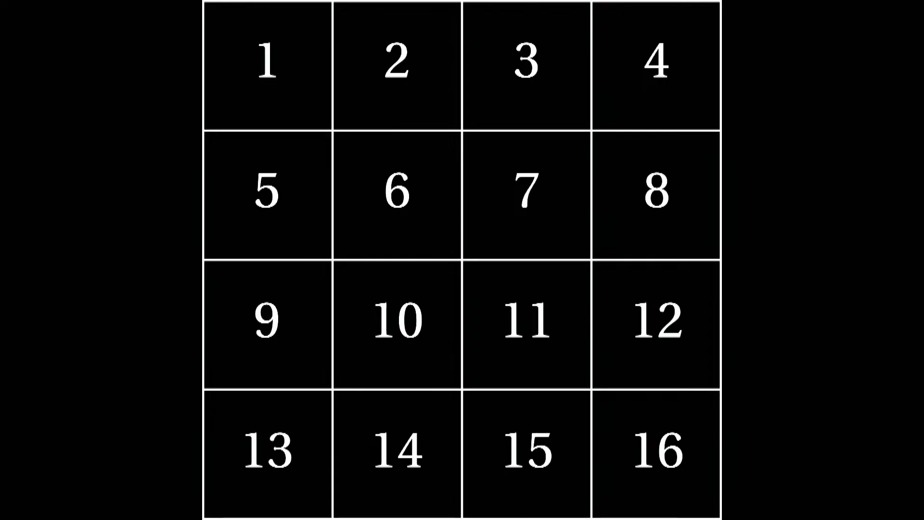
- Paint red circles around 1, 5 and 9 on the matrix grid, with arrows leading down from one number to the next
{"action": "mouse_move", "coordinate": [257, 98]}
{"action": "left_mouse_down"}
{"action": "mouse_move", "coordinate": [301, 49]}
{"action": "mouse_move", "coordinate": [239, 44]}
{"action": "mouse_move", "coordinate": [232, 69]}
{"action": "mouse_move", "coordinate": [248, 101]}
{"action": "left_mouse_up"}
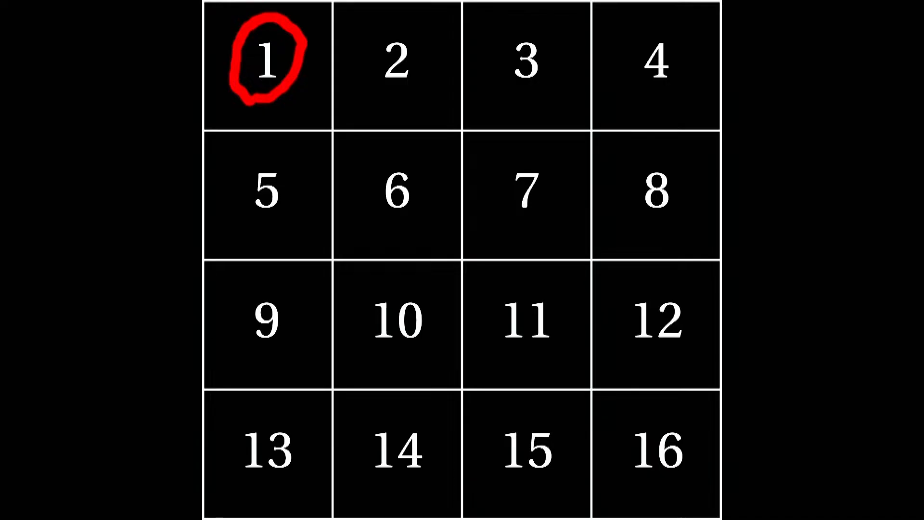
{"action": "mouse_move", "coordinate": [274, 112]}
{"action": "left_mouse_down"}
{"action": "mouse_move", "coordinate": [270, 170]}
{"action": "mouse_move", "coordinate": [292, 139]}
{"action": "left_mouse_up"}
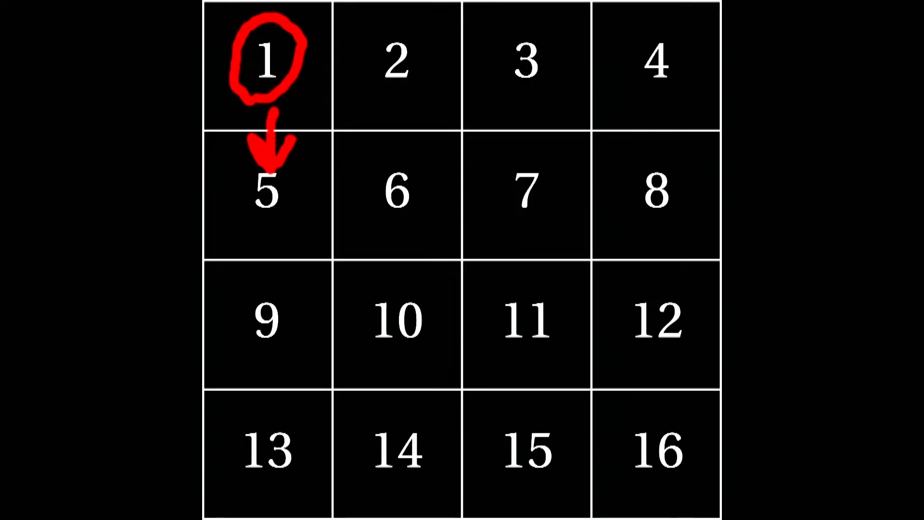
{"action": "mouse_move", "coordinate": [255, 221]}
{"action": "left_mouse_down"}
{"action": "mouse_move", "coordinate": [275, 224]}
{"action": "mouse_move", "coordinate": [291, 153]}
{"action": "mouse_move", "coordinate": [241, 219]}
{"action": "mouse_move", "coordinate": [277, 226]}
{"action": "mouse_move", "coordinate": [269, 281]}
{"action": "mouse_move", "coordinate": [289, 262]}
{"action": "mouse_move", "coordinate": [265, 289]}
{"action": "mouse_move", "coordinate": [275, 364]}
{"action": "mouse_move", "coordinate": [285, 281]}
{"action": "mouse_move", "coordinate": [253, 288]}
{"action": "left_mouse_up"}
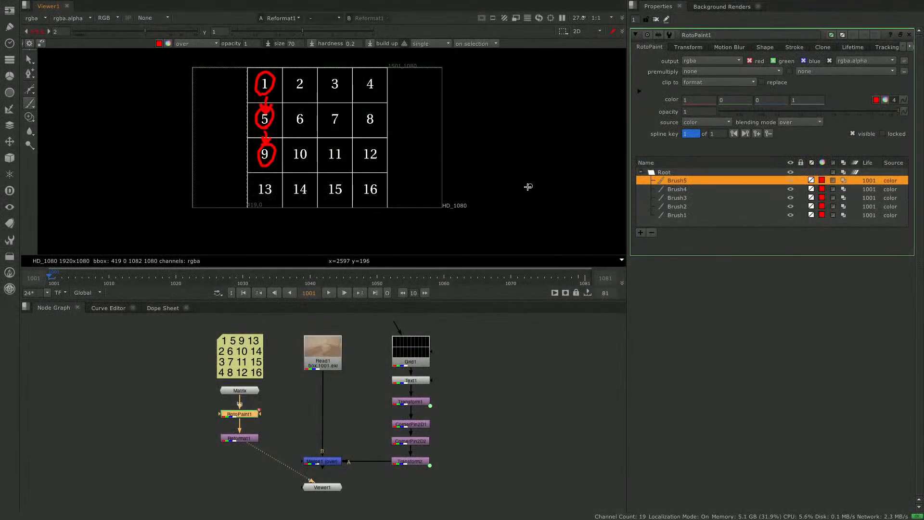
{"action": "left_click", "coordinate": [528, 187]}
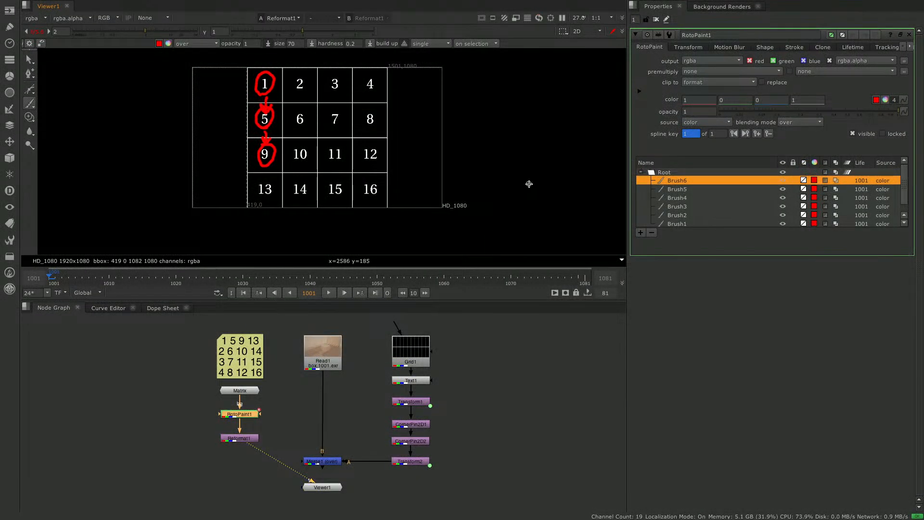
{"action": "scroll", "coordinate": [530, 185], "scroll_direction": "up", "scroll_amount": 1}
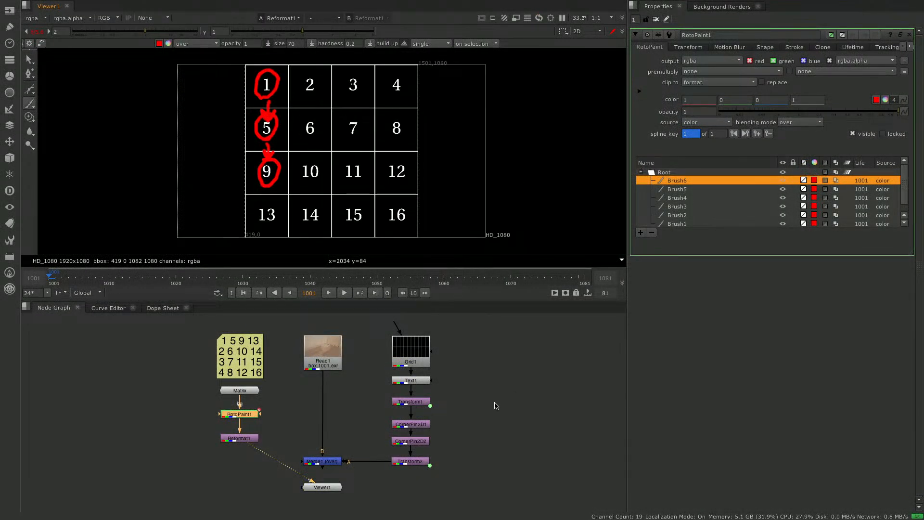
- Open CornerPin2D2's properties and start an ASCII import for its extra matrix
{"action": "double_click", "coordinate": [415, 442]}
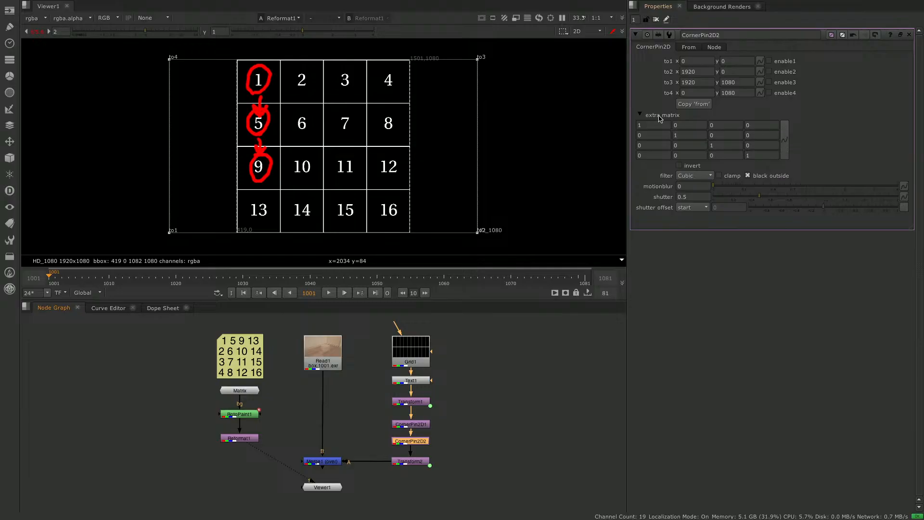
{"action": "right_click", "coordinate": [786, 139]}
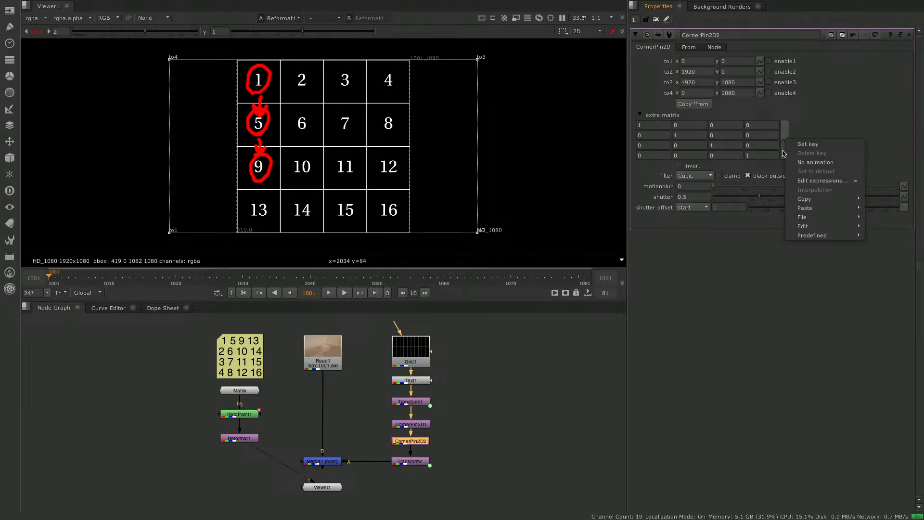
{"action": "mouse_move", "coordinate": [817, 218]}
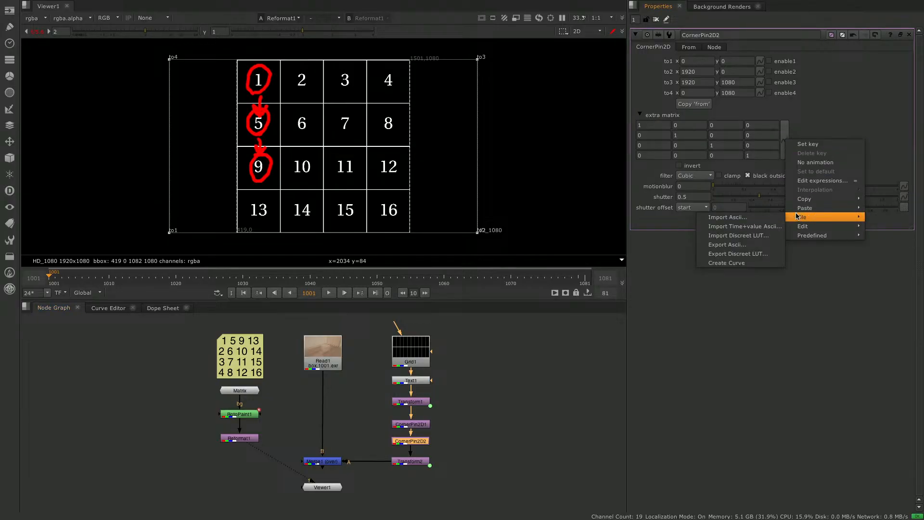
{"action": "left_click", "coordinate": [744, 219]}
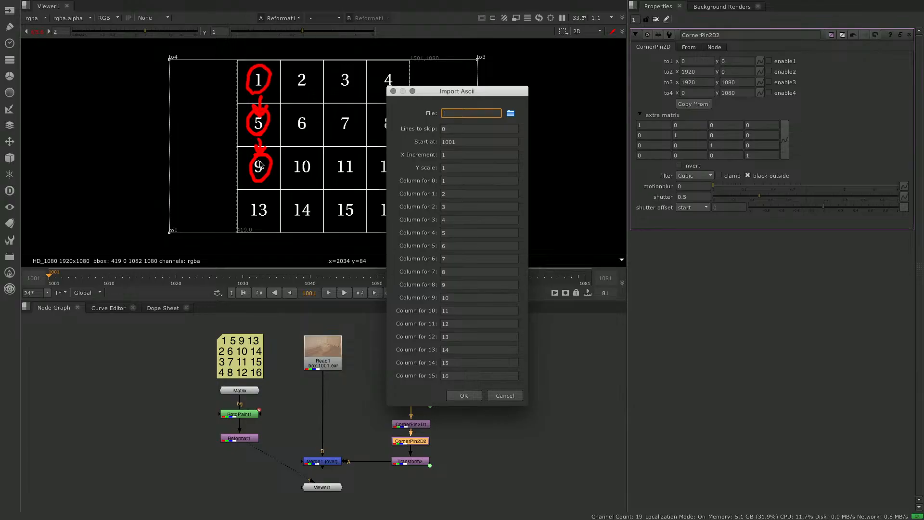
- Set the import columns for matrix entries 1, 2 and 3 to 5, 9 and 13
{"action": "double_click", "coordinate": [450, 195]}
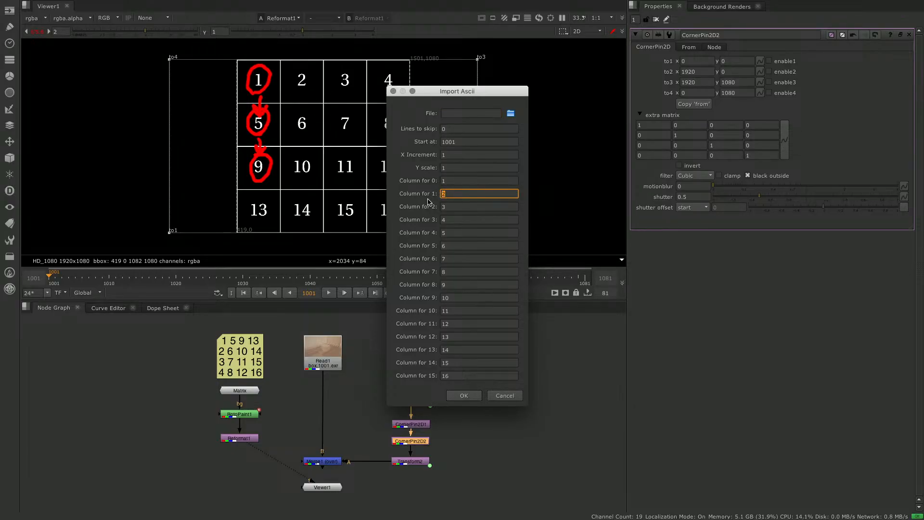
{"action": "double_click", "coordinate": [453, 209]}
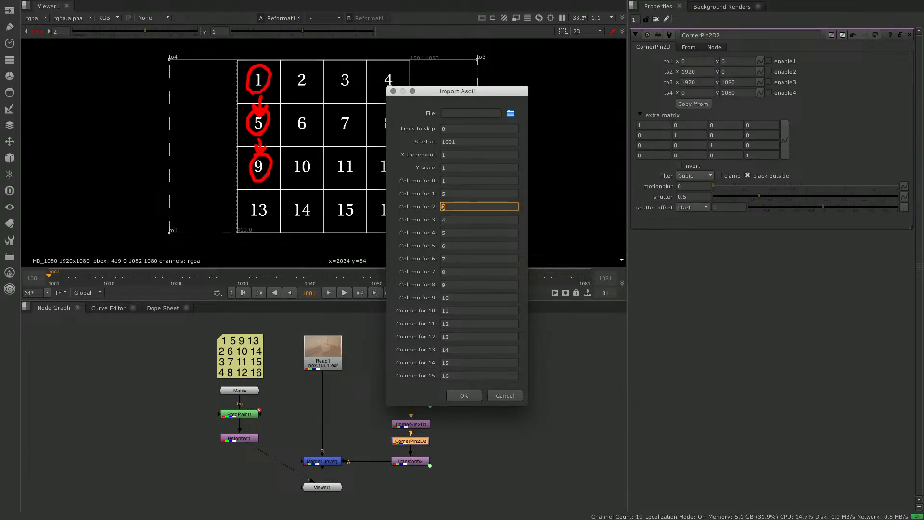
{"action": "double_click", "coordinate": [449, 222]}
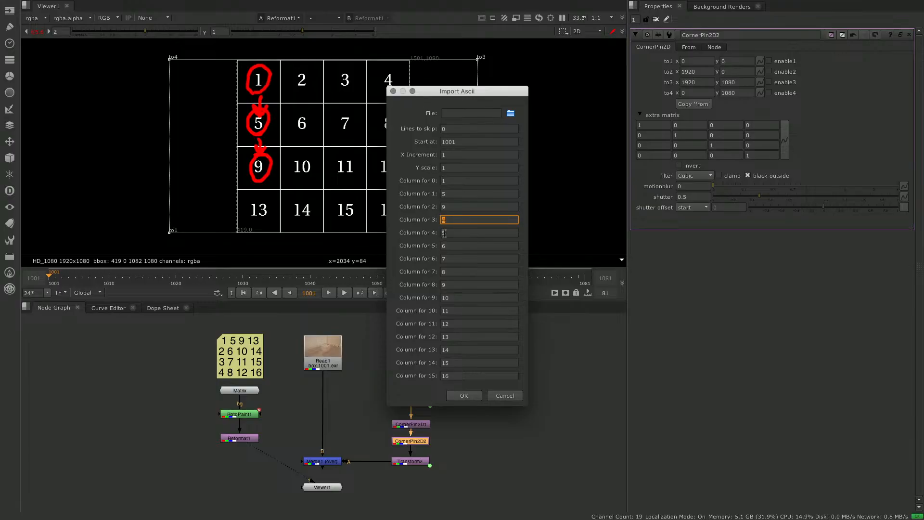
{"action": "type", "text": "13"}
- Set the import columns for matrix entries 4, 5, 6 and 7 to 2, 6, 10 and 14
{"action": "double_click", "coordinate": [447, 233]}
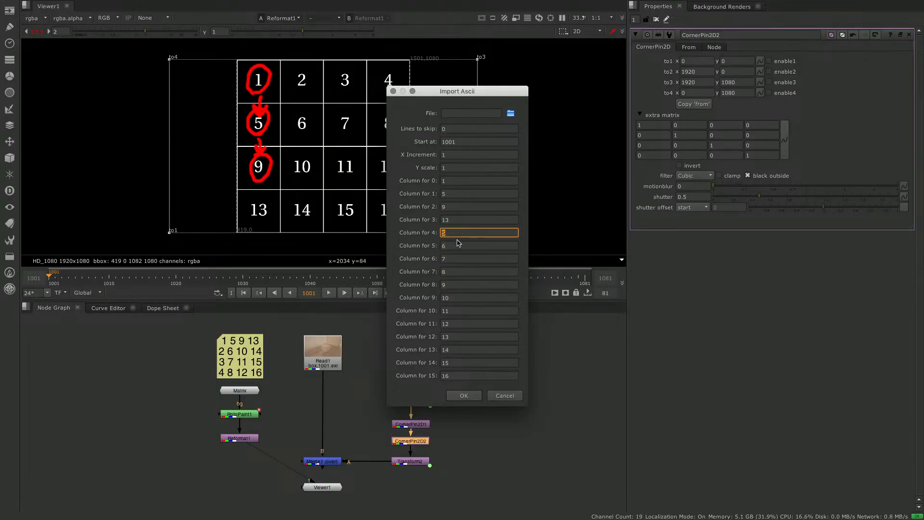
{"action": "type", "text": "2"}
{"action": "left_click", "coordinate": [451, 245]}
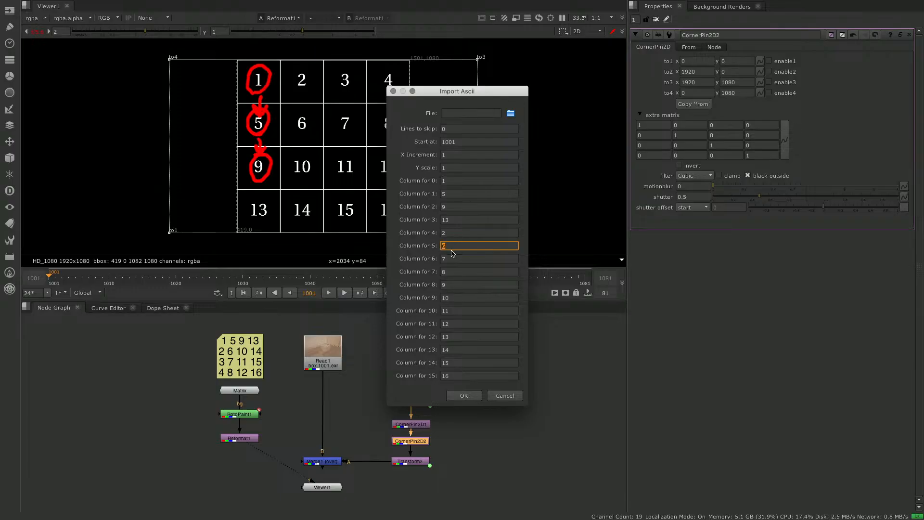
{"action": "type", "text": "6"}
{"action": "left_click", "coordinate": [456, 260]}
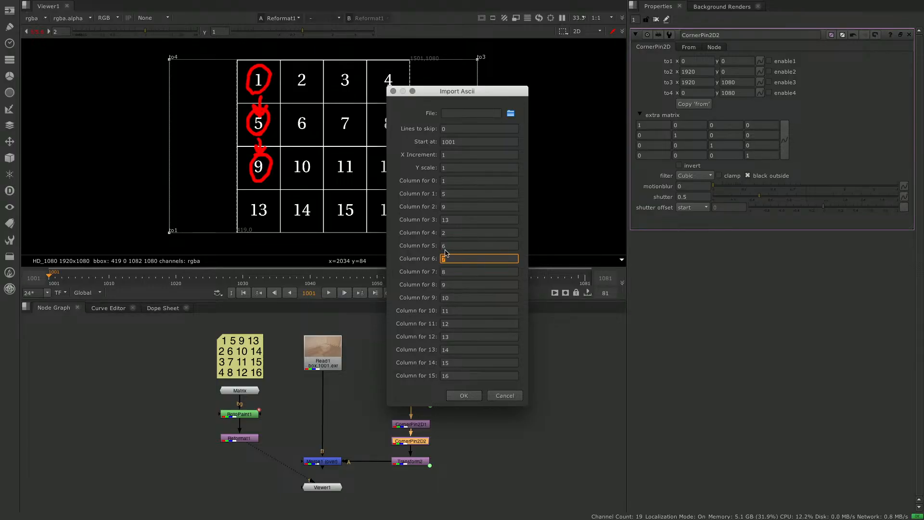
{"action": "type", "text": "10"}
{"action": "left_click", "coordinate": [439, 273]}
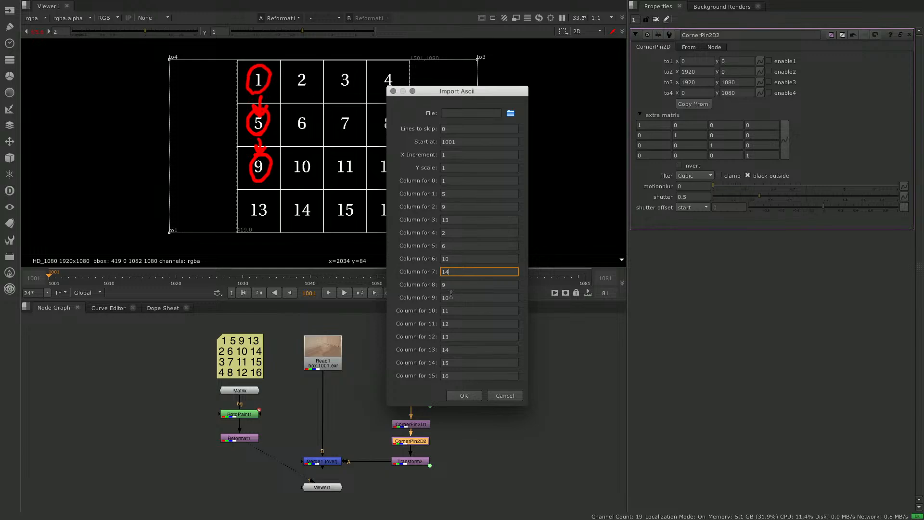
{"action": "type", "text": "14"}
- Set the import columns for matrix entries 8, 9, 10 and 11 to 3, 7, 11 and 15
{"action": "left_click", "coordinate": [437, 284]}
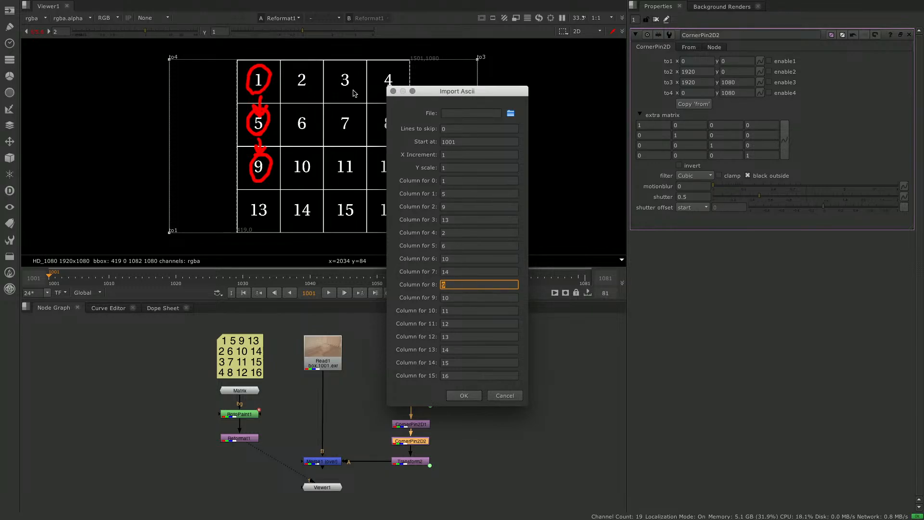
{"action": "left_click", "coordinate": [437, 299]}
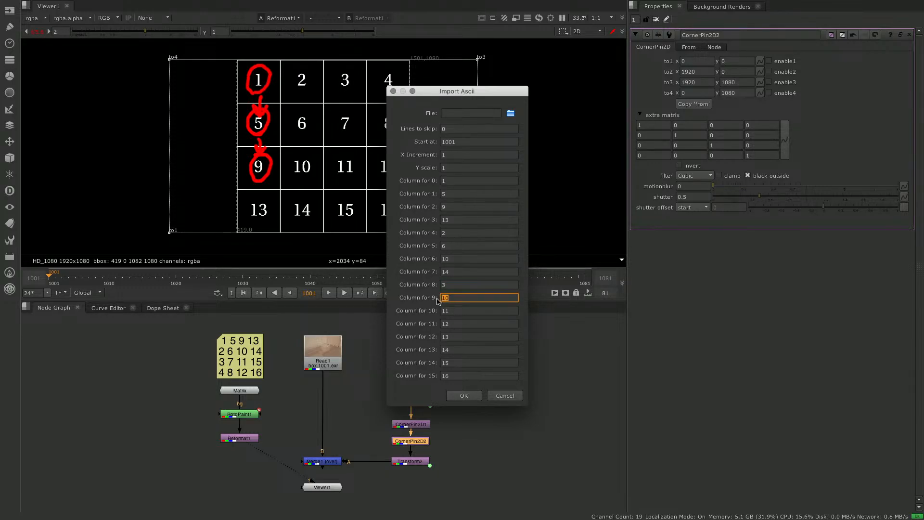
{"action": "left_click", "coordinate": [447, 311]}
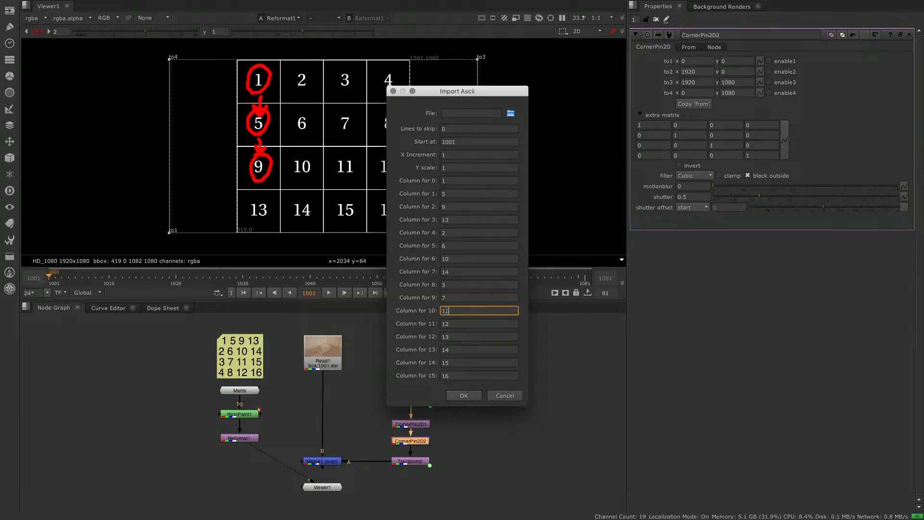
{"action": "left_click", "coordinate": [452, 324]}
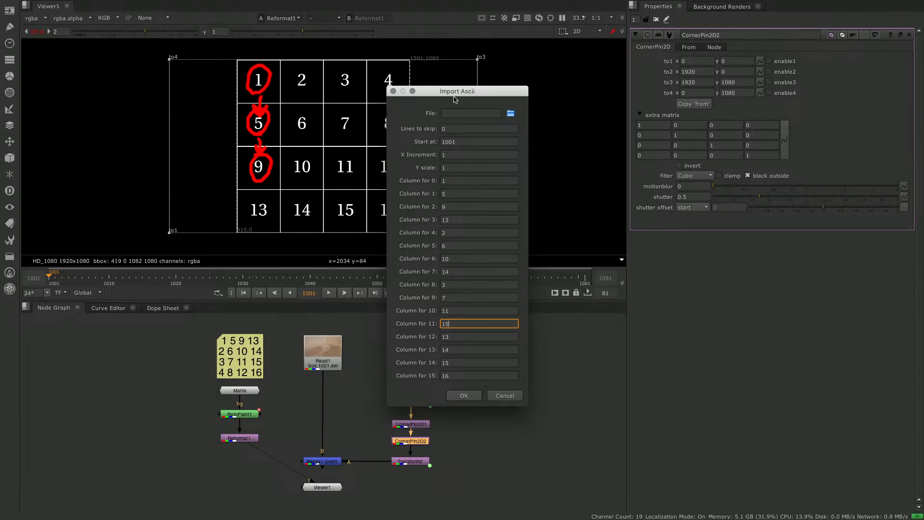
- Move the import dialog off the number grid and set the columns for entries 12, 13 and 14 to 4, 8 and 12
{"action": "left_click_drag", "start_coordinate": [454, 100], "coordinate": [481, 80]}
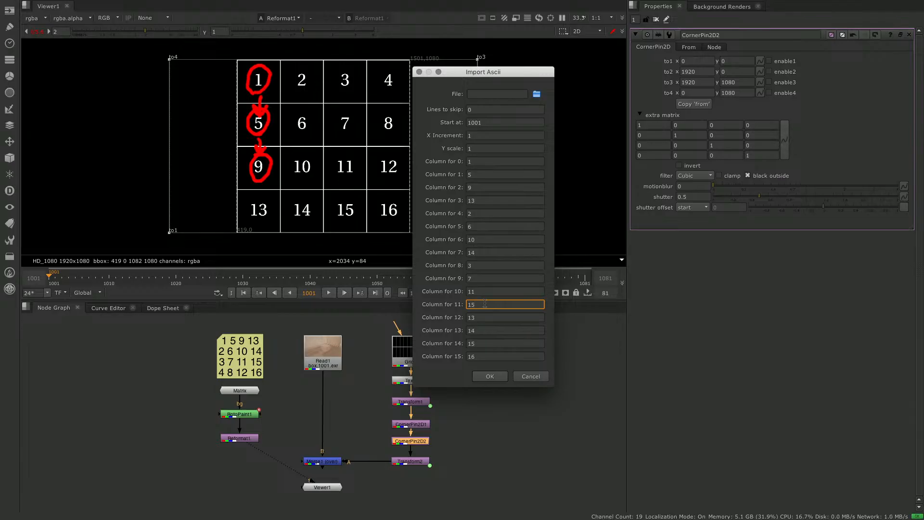
{"action": "left_click", "coordinate": [482, 318]}
{"action": "type", "text": "4"}
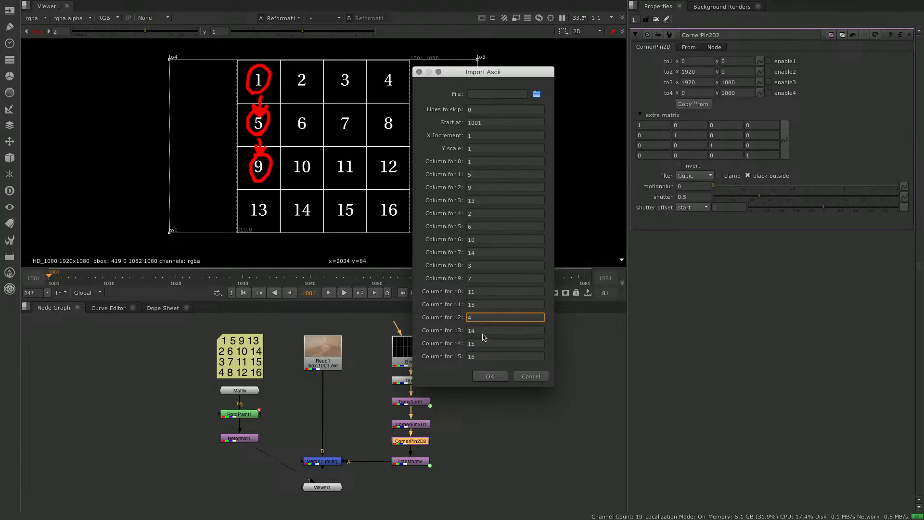
{"action": "left_click", "coordinate": [482, 330]}
{"action": "type", "text": "8"}
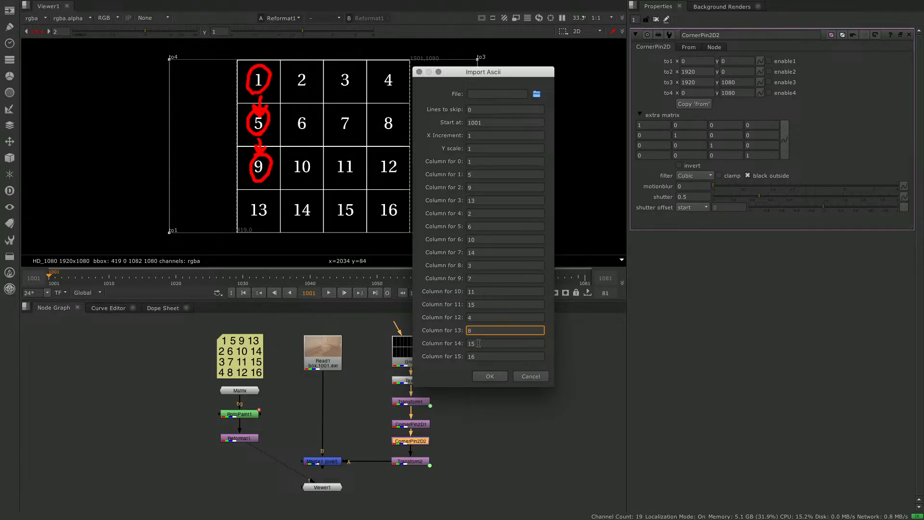
{"action": "left_click", "coordinate": [479, 344]}
{"action": "type", "text": "12"}
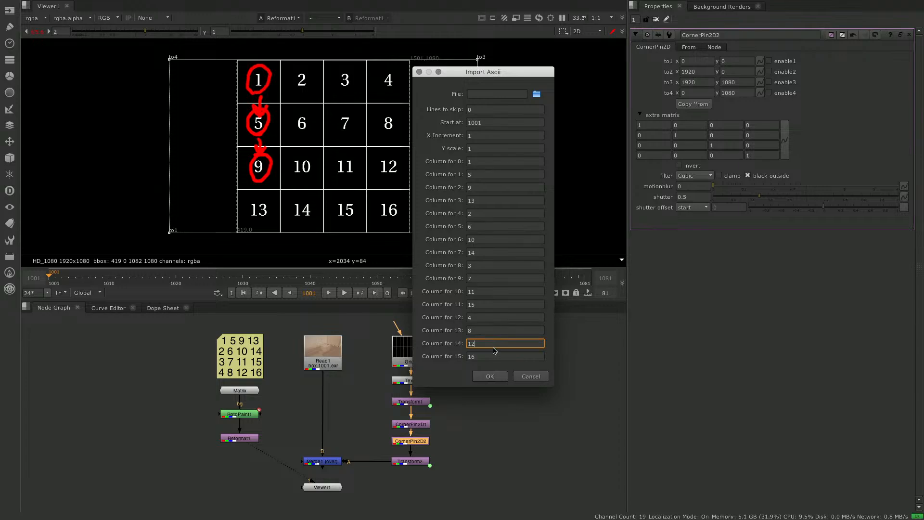
- Choose planar.txt as the source file and import its data into the extra matrix
{"action": "left_click", "coordinate": [537, 95]}
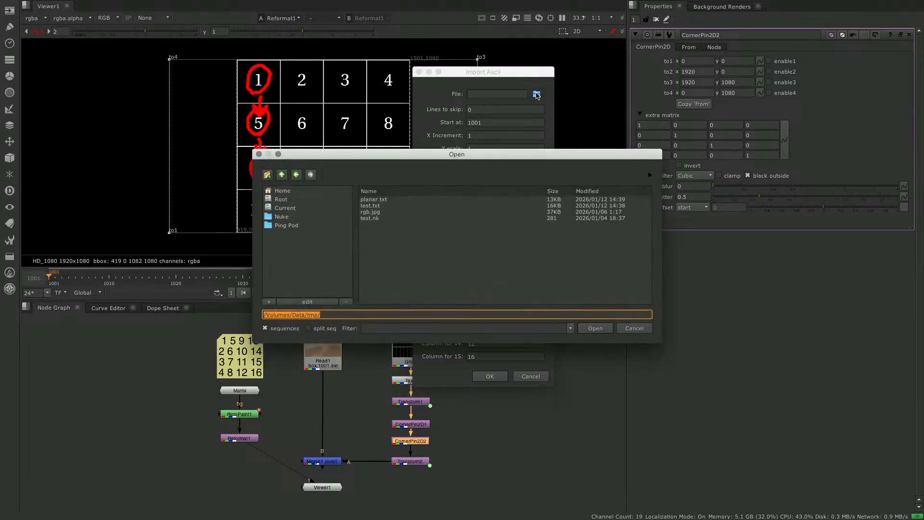
{"action": "left_click", "coordinate": [395, 200]}
{"action": "double_click", "coordinate": [395, 200]}
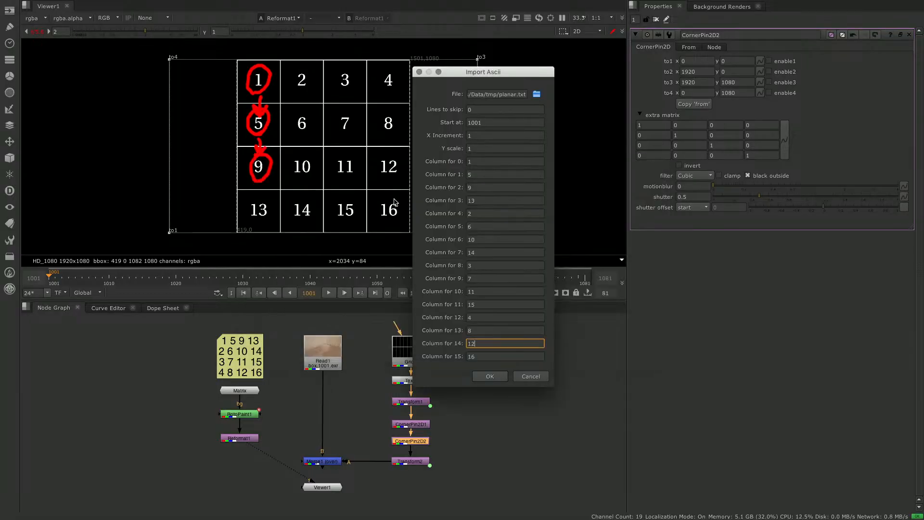
{"action": "left_click", "coordinate": [491, 377]}
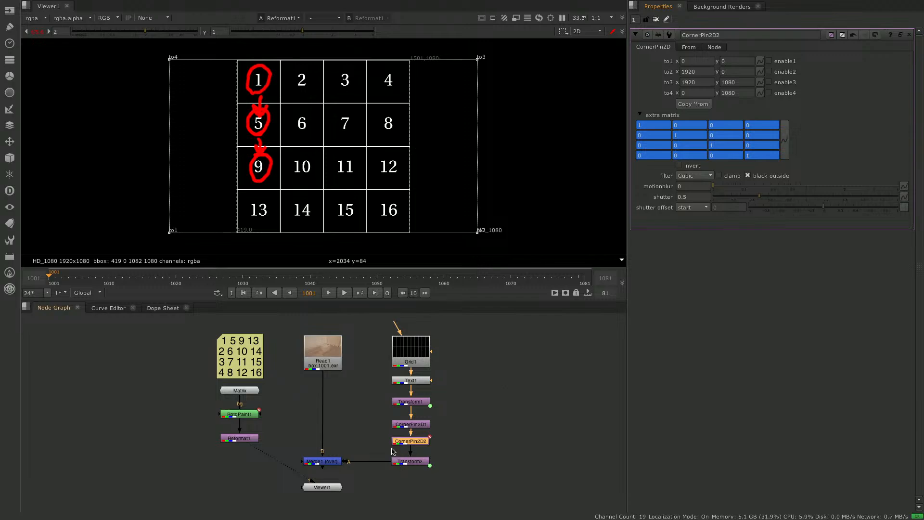
- View Merge1's output, play it to check the BOX text against the box, and invert CornerPin2D2's extra matrix
{"action": "left_click", "coordinate": [331, 462]}
{"action": "key", "text": "1"}
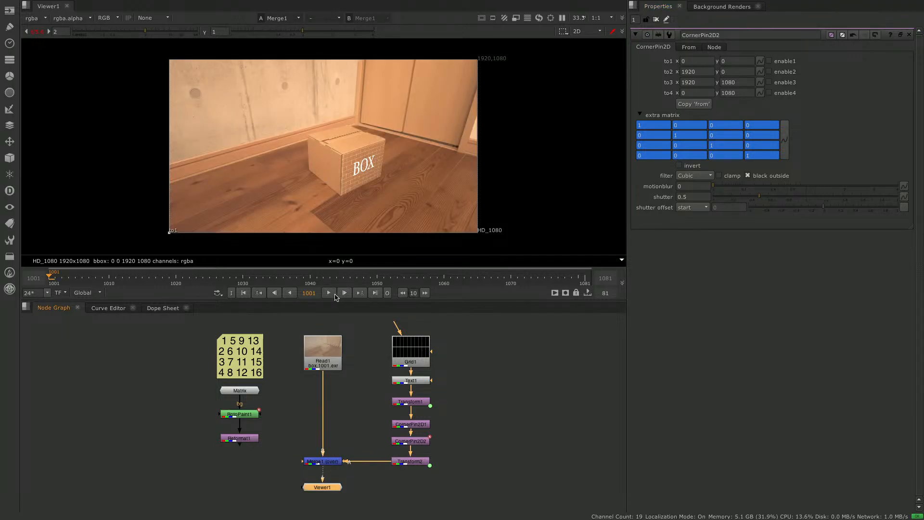
{"action": "left_click", "coordinate": [329, 293]}
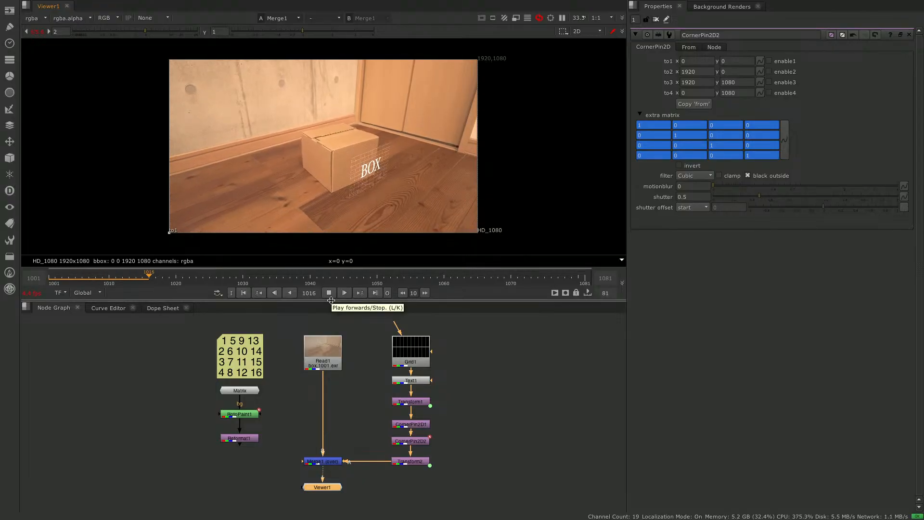
{"action": "left_click", "coordinate": [329, 293]}
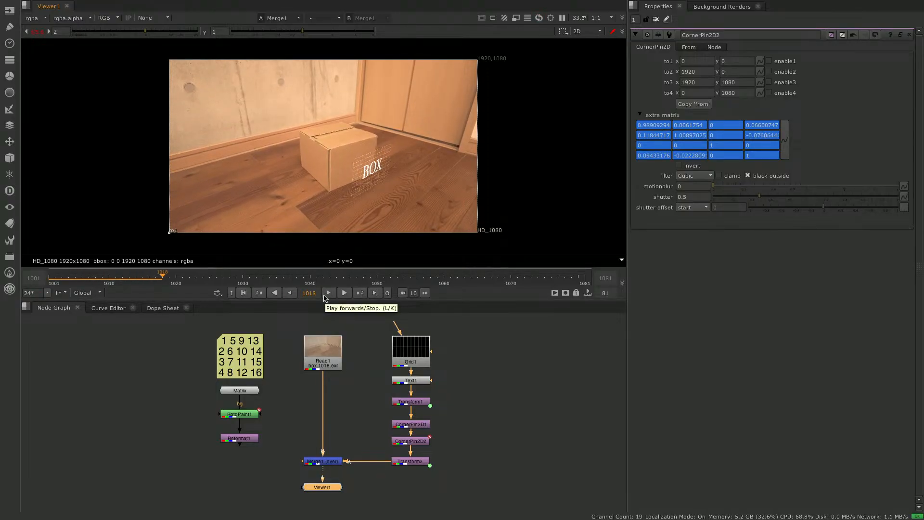
{"action": "left_click", "coordinate": [679, 166]}
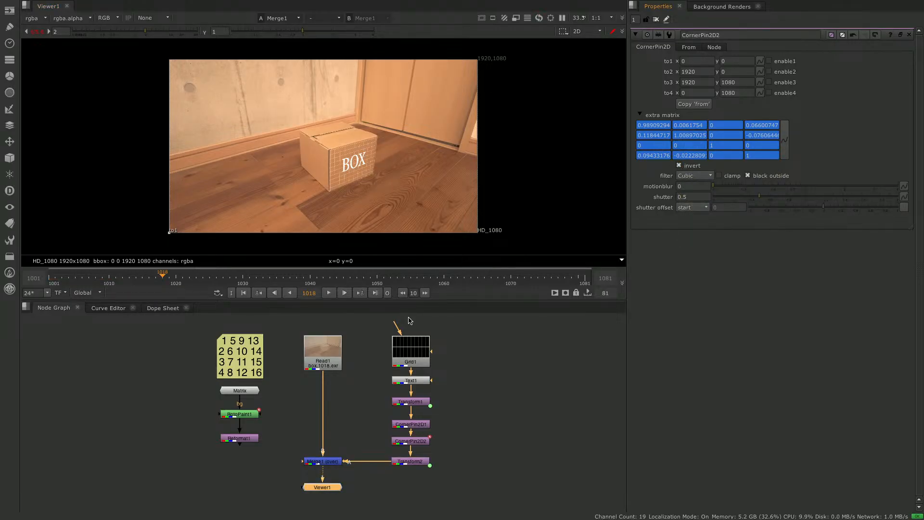
- Play the footage with Grid1 disabled and then re-enabled to check how the BOX text and grid follow the box
{"action": "left_click", "coordinate": [421, 354]}
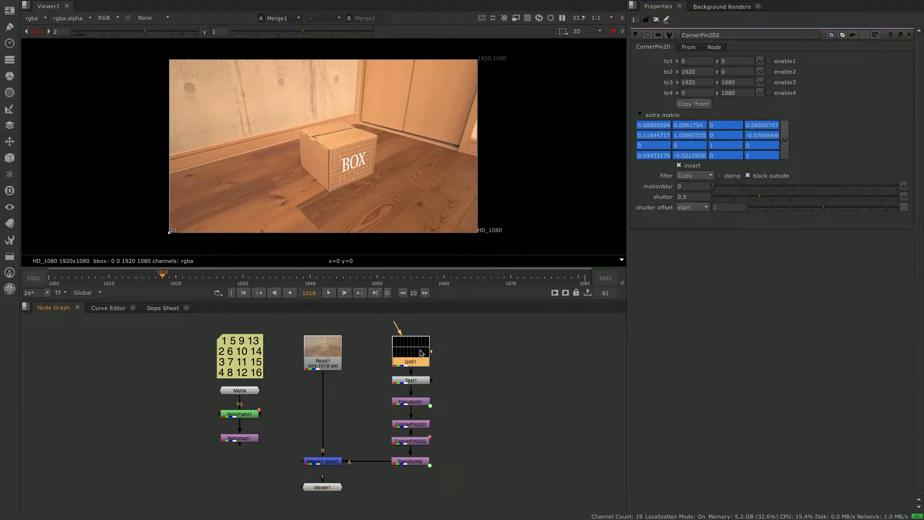
{"action": "key", "text": "d"}
{"action": "left_click", "coordinate": [329, 294]}
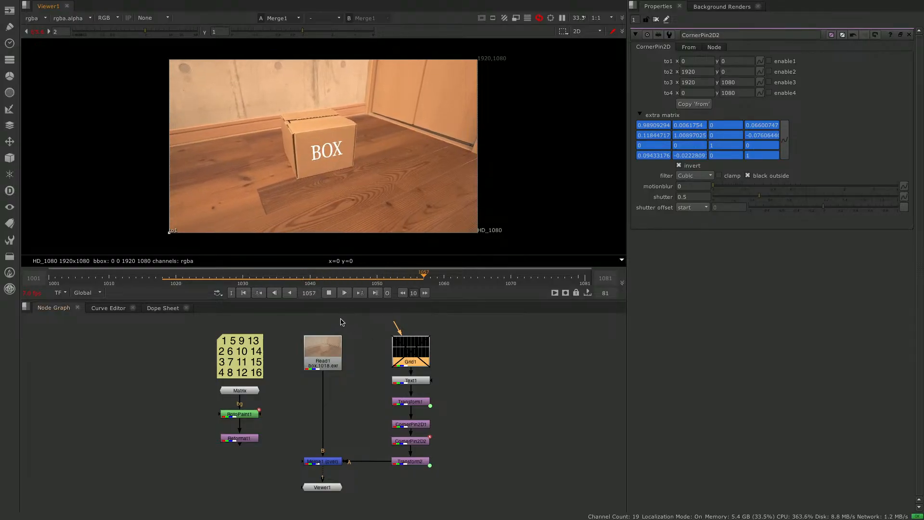
{"action": "key", "text": "d"}
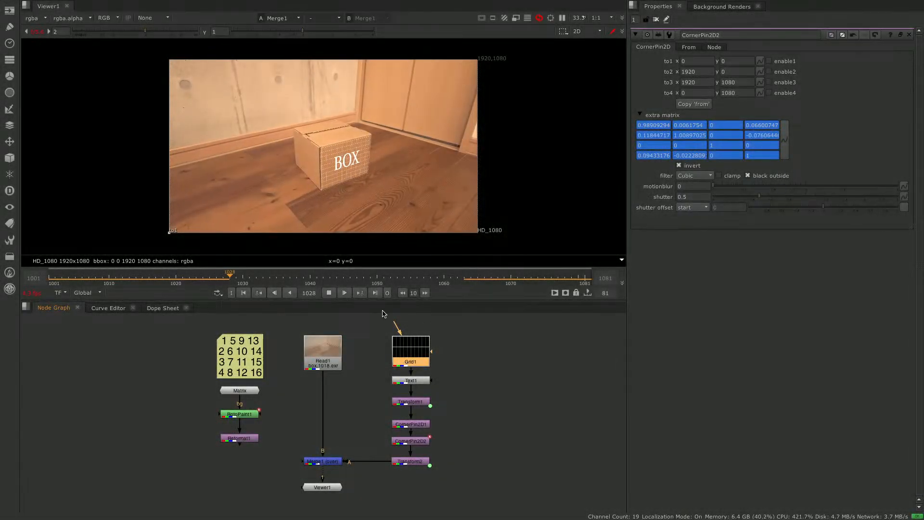
{"action": "left_click", "coordinate": [329, 293]}
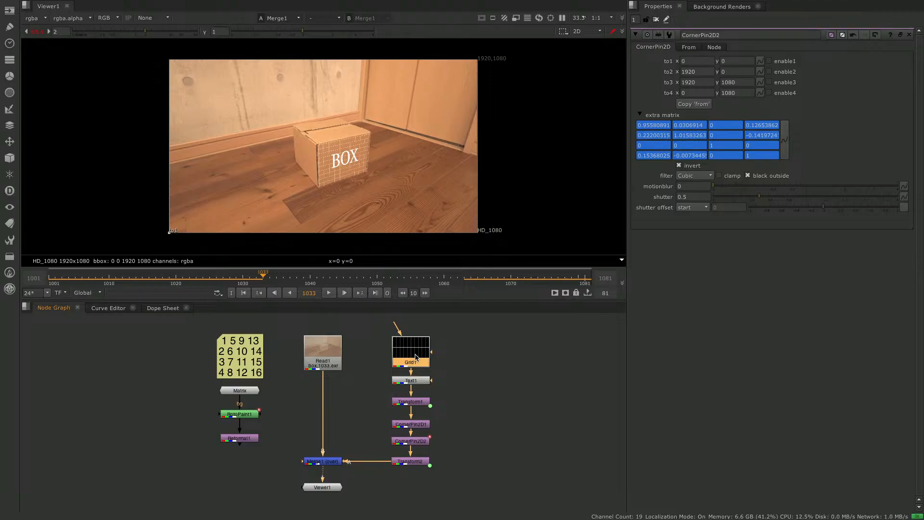
- Disable Grid1, move Merge1 up to make room above the viewer node, and disable Merge1
{"action": "key", "text": "d"}
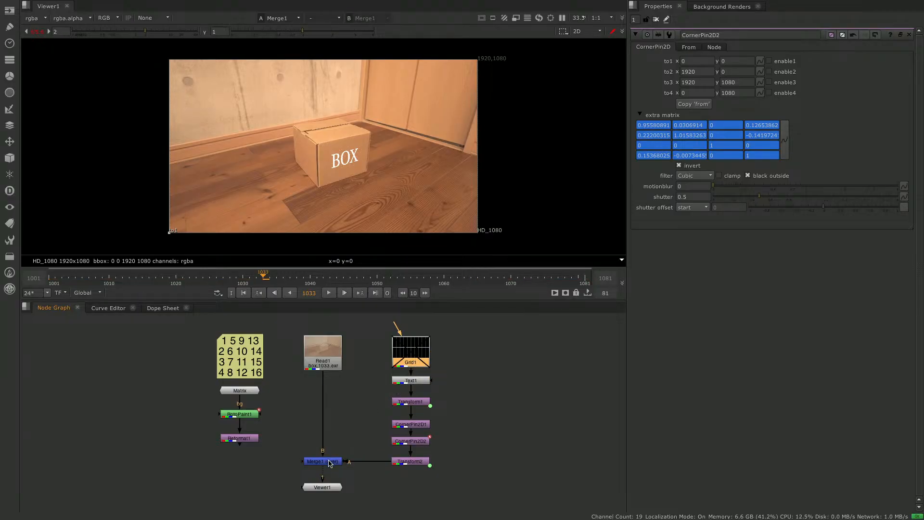
{"action": "left_click_drag", "start_coordinate": [327, 463], "coordinate": [330, 433]}
{"action": "key", "text": "d"}
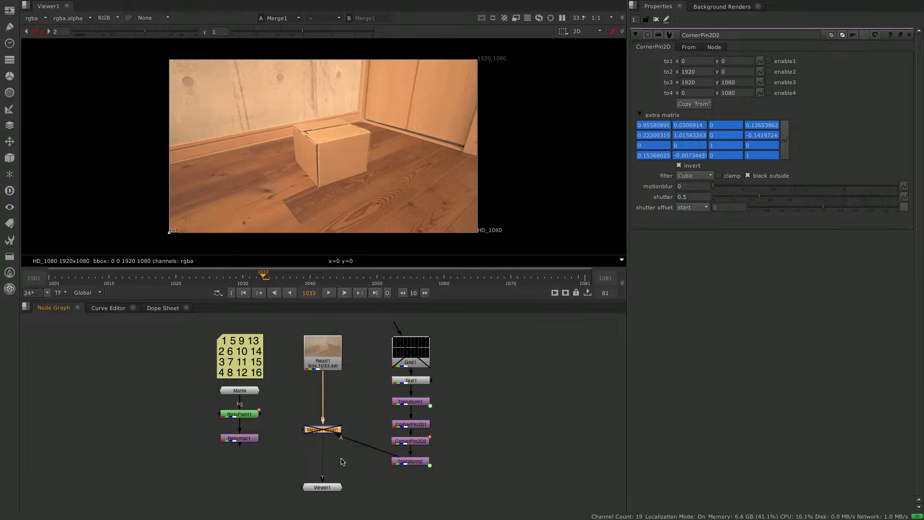
- Insert a Grade node between Merge1 and Viewer1, connect its mask input to Transform2, and align it with Transform2
{"action": "left_click", "coordinate": [343, 457]}
{"action": "key", "text": "g"}
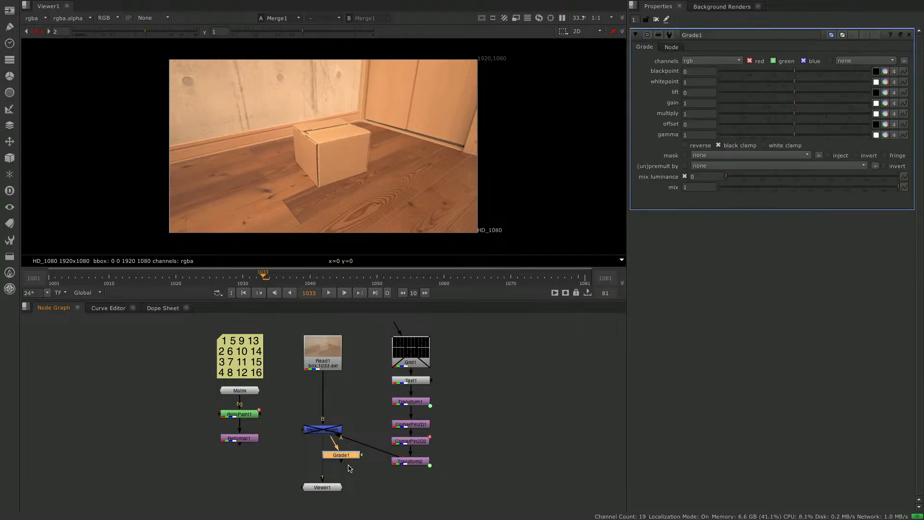
{"action": "mouse_move", "coordinate": [342, 459]}
{"action": "left_mouse_down"}
{"action": "mouse_move", "coordinate": [321, 455]}
{"action": "mouse_move", "coordinate": [331, 459]}
{"action": "left_mouse_up"}
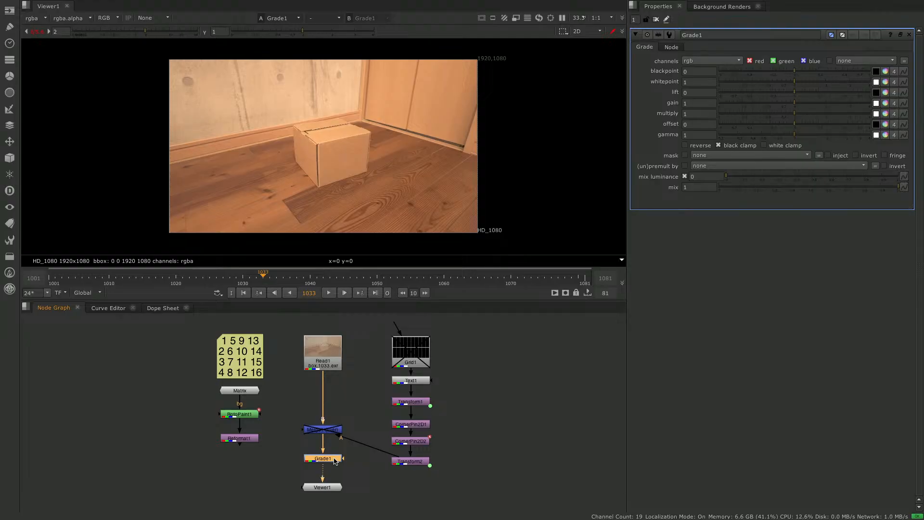
{"action": "left_click", "coordinate": [337, 464]}
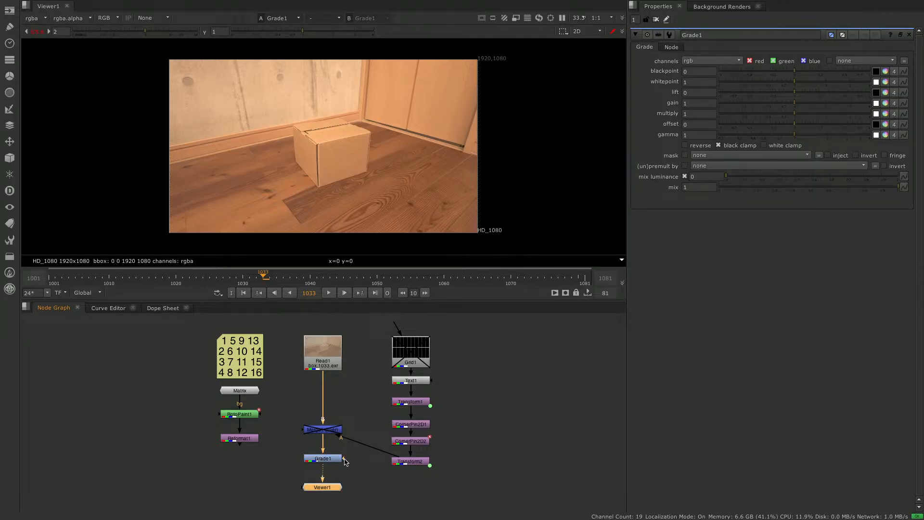
{"action": "mouse_move", "coordinate": [345, 461]}
{"action": "left_mouse_down"}
{"action": "mouse_move", "coordinate": [387, 473]}
{"action": "mouse_move", "coordinate": [412, 463]}
{"action": "mouse_move", "coordinate": [335, 461]}
{"action": "left_mouse_up"}
{"action": "left_click", "coordinate": [333, 464]}
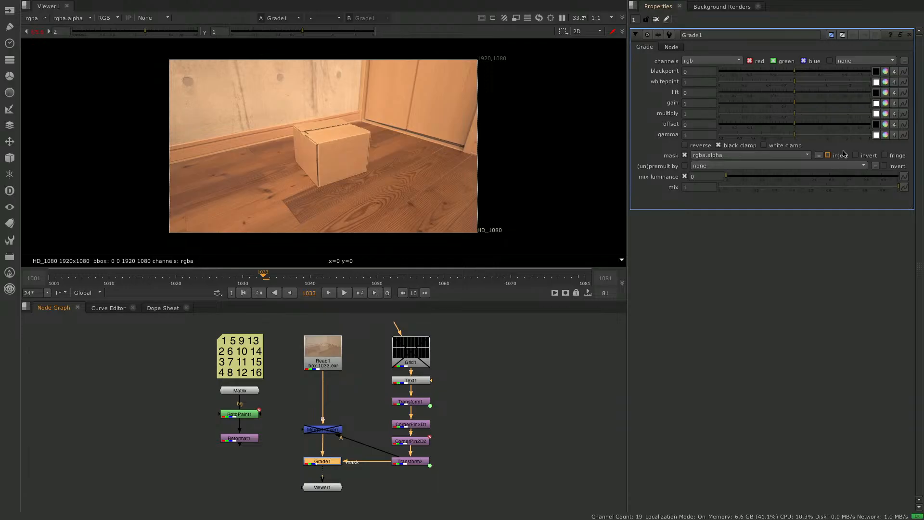
- Lower Grade1's gamma to 0.55 to darken the BOX text, and play the footage to check it
{"action": "left_click", "coordinate": [800, 136]}
{"action": "left_click_drag", "start_coordinate": [804, 135], "coordinate": [765, 141]}
{"action": "left_click", "coordinate": [330, 293]}
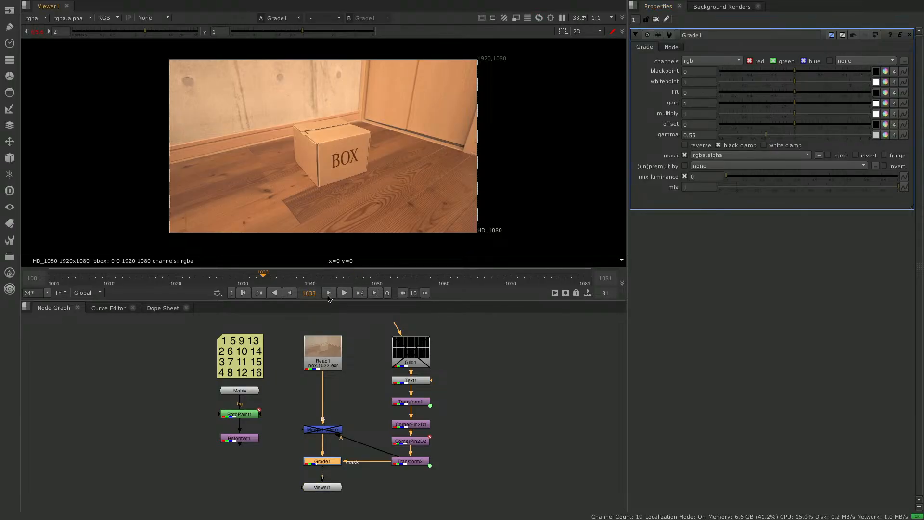